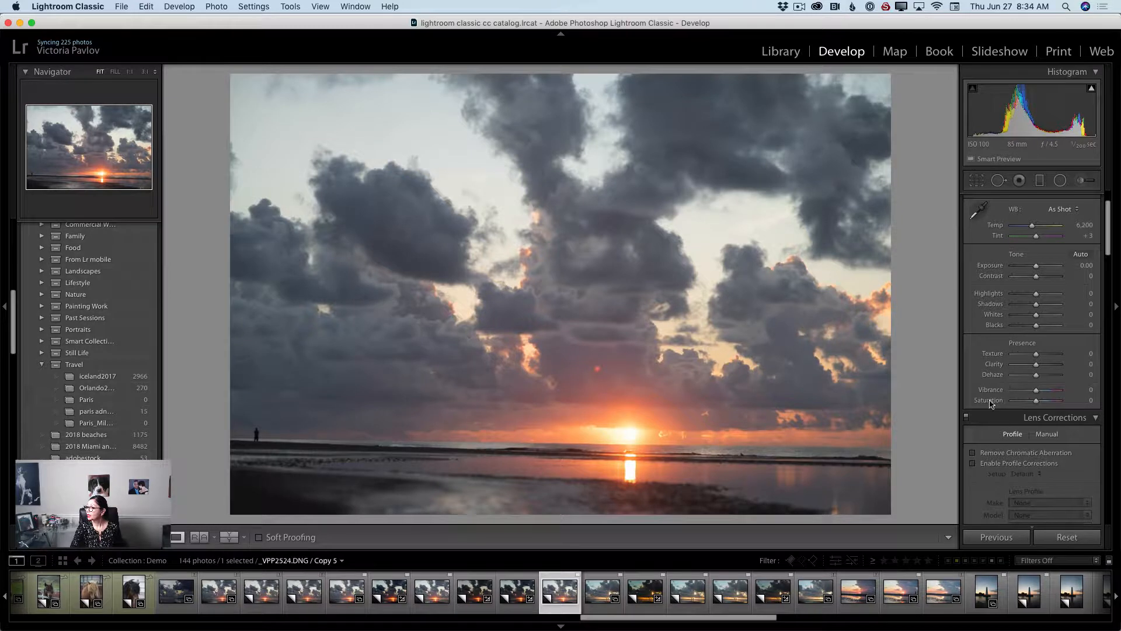
Enable lens profile corrections for the sunset photo.
scroll(979, 476, down, 1)
scroll(979, 476, down, 1)
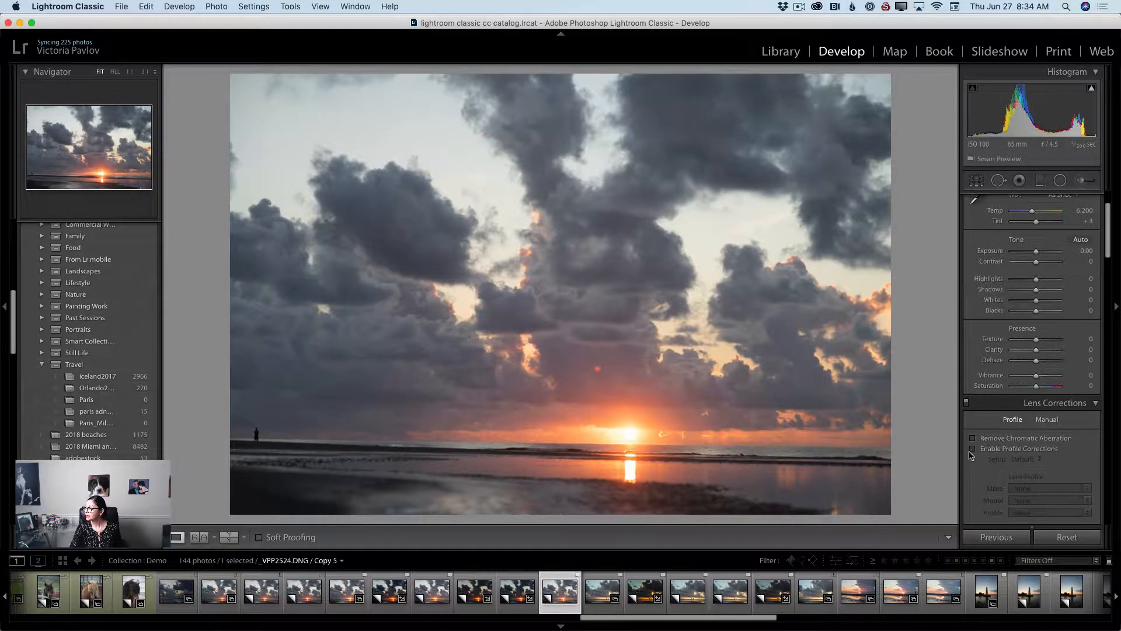
click(973, 446)
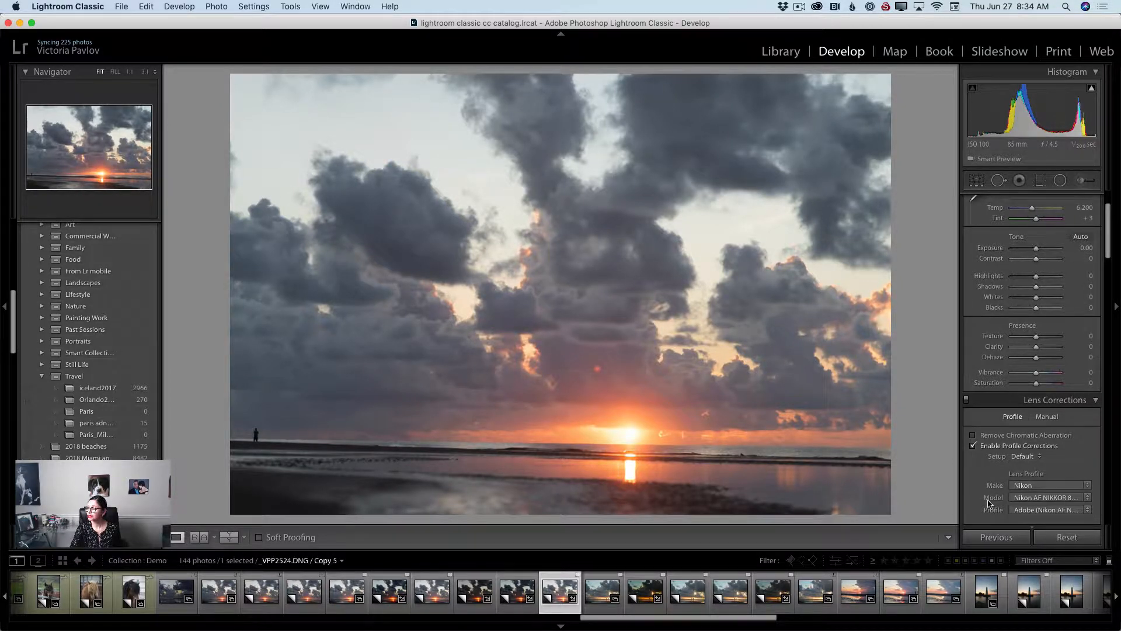
Apply Auto Upright perspective correction in the Transform settings.
scroll(999, 417, down, 20)
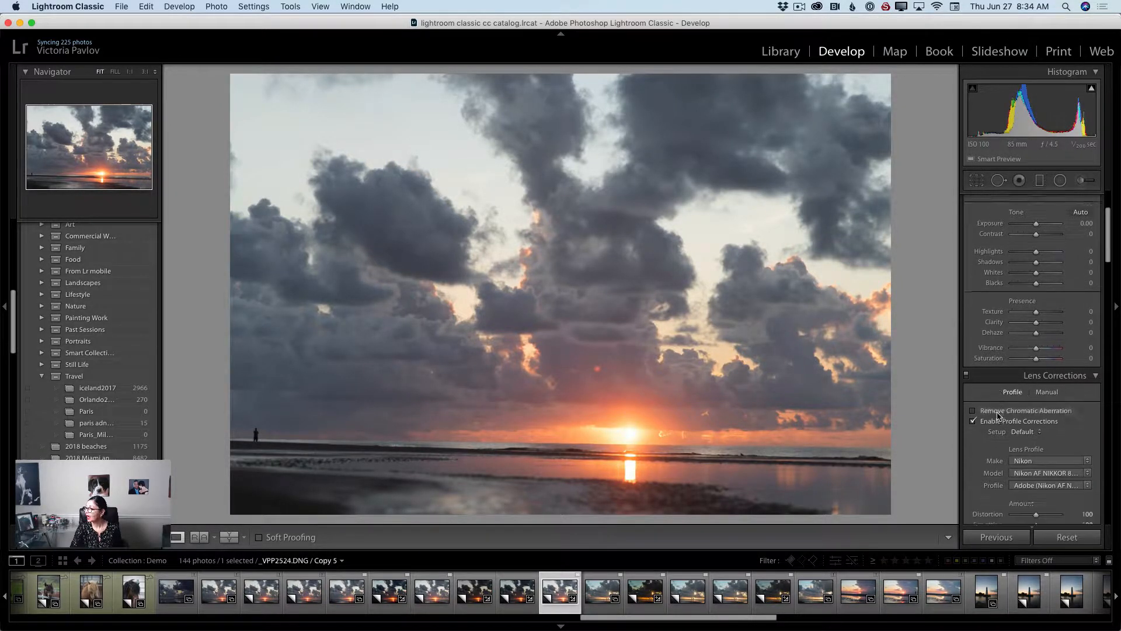
scroll(998, 416, down, 5)
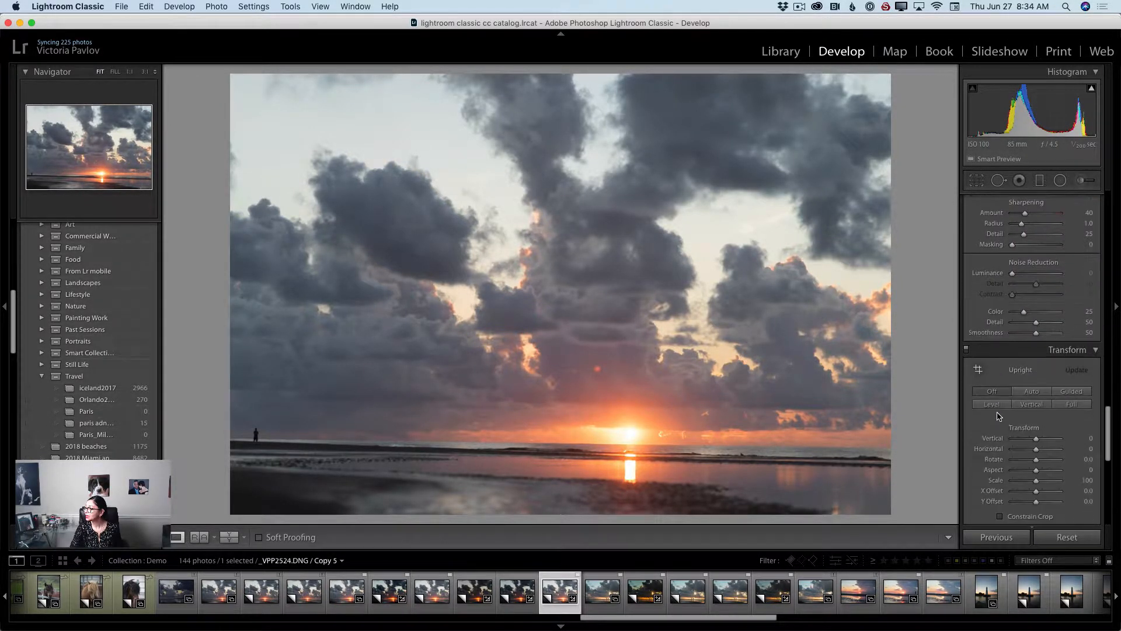
click(1032, 393)
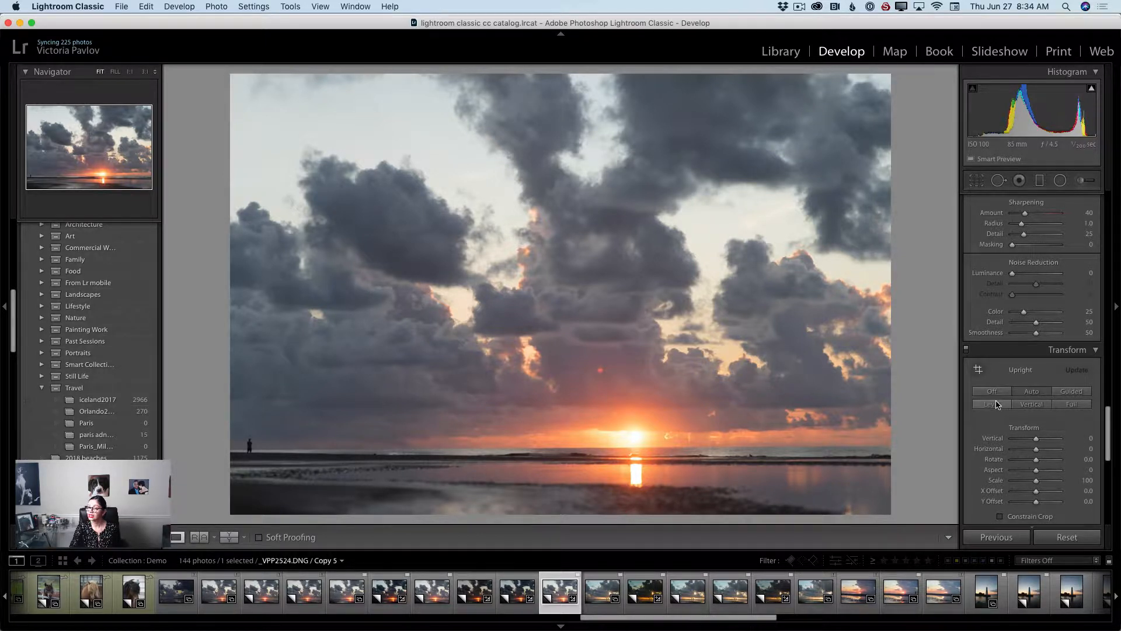
Lower the exposure to -0.90 and raise contrast to +28.
scroll(1022, 394, up, 10)
scroll(1044, 392, up, 8)
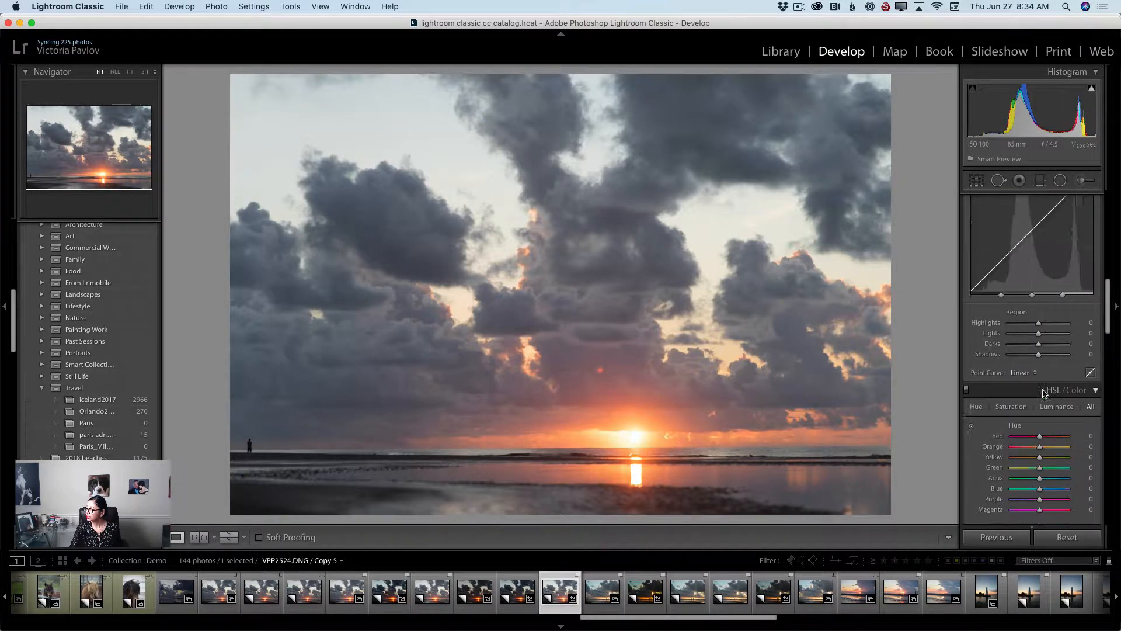
scroll(1043, 393, up, 6)
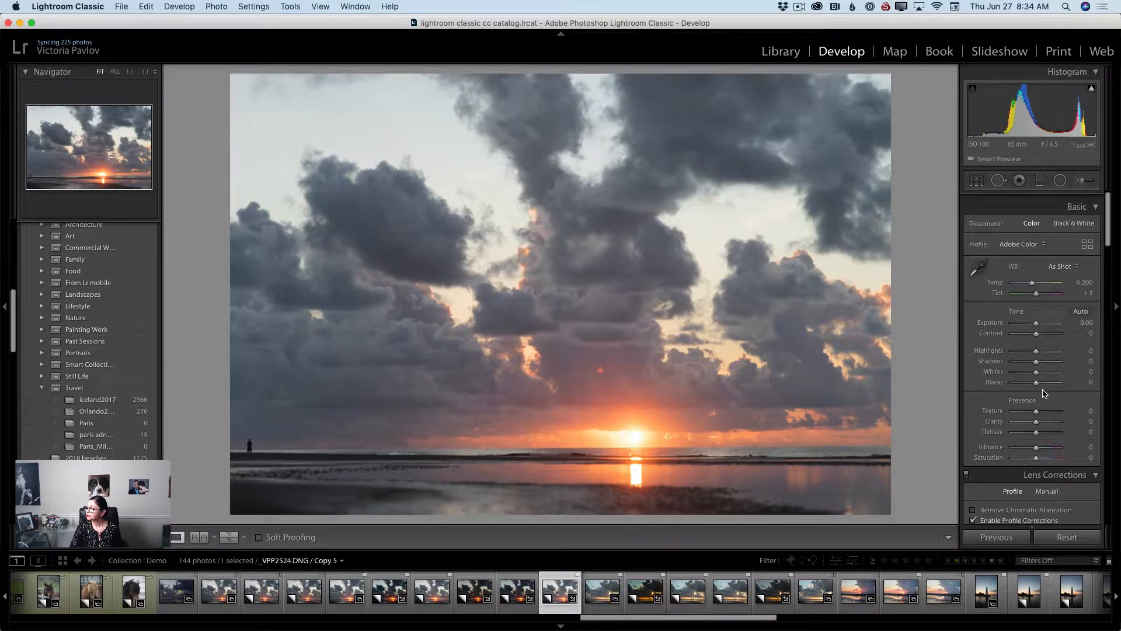
drag(1037, 317, 1044, 328)
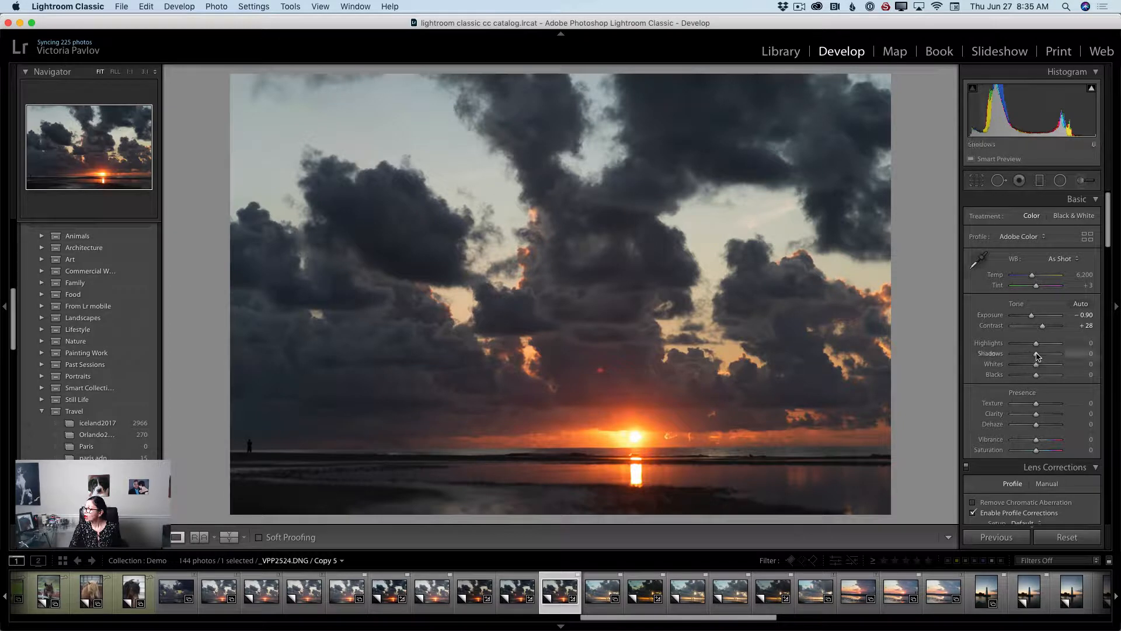
Set shadows to +24 and blacks to -45.
drag(1037, 356, 1043, 357)
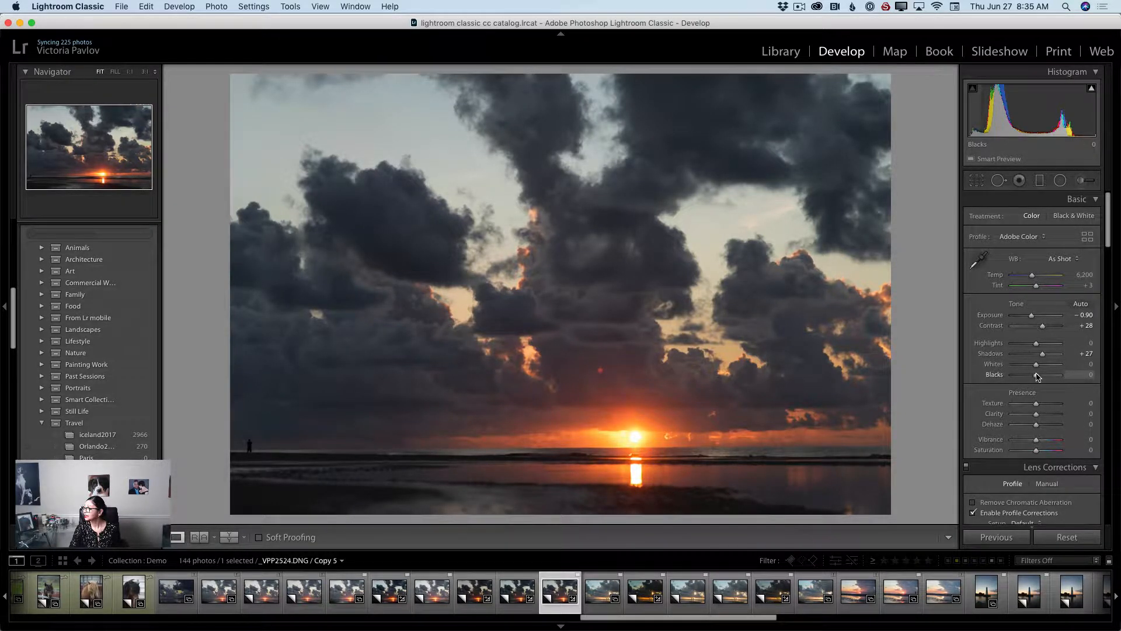
drag(1037, 376, 1032, 377)
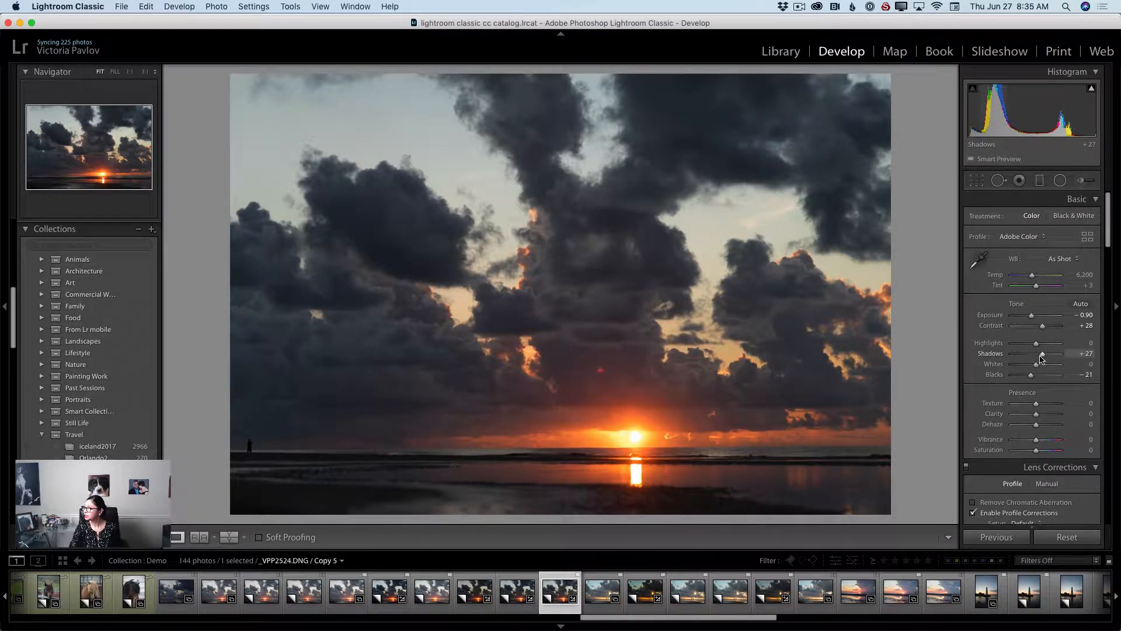
drag(1042, 354, 1043, 358)
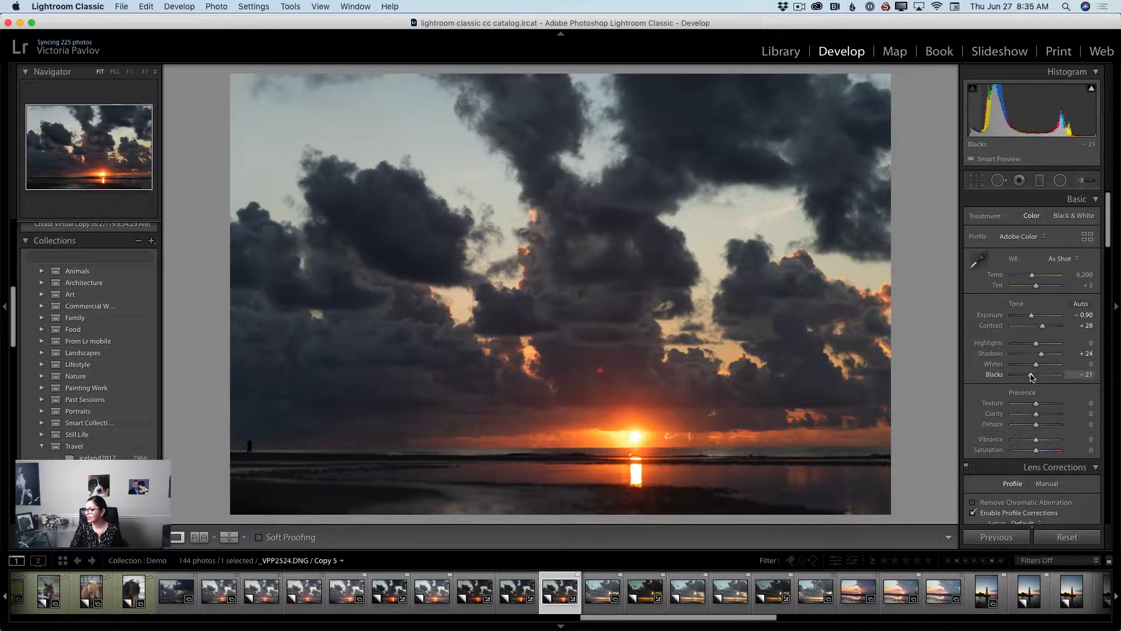
drag(1031, 375, 1055, 377)
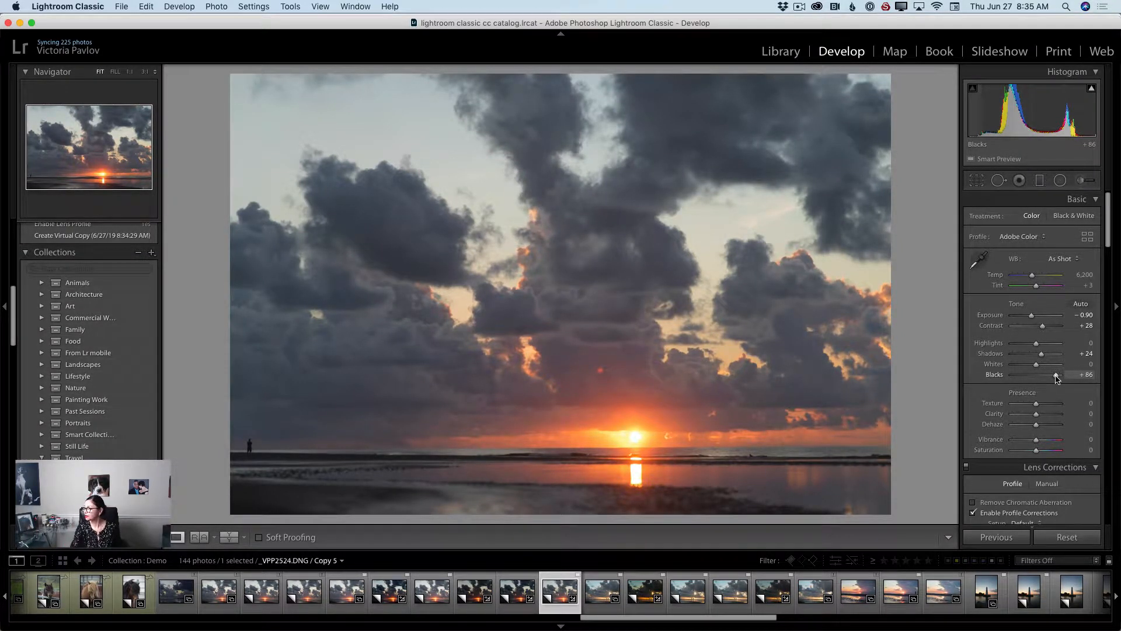
drag(1057, 378, 1008, 379)
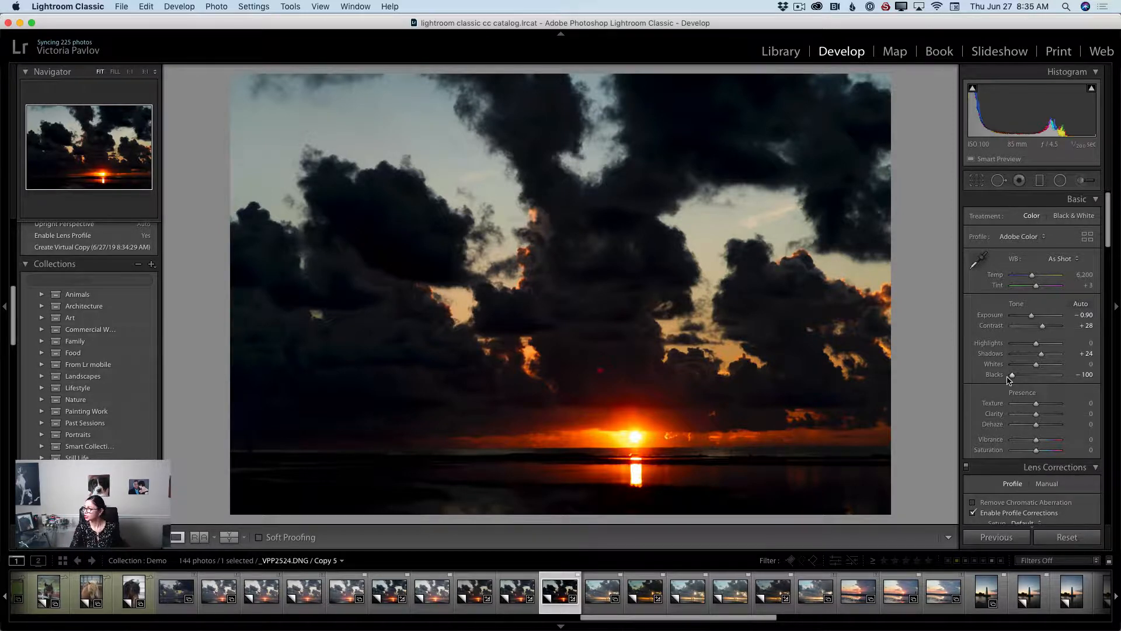
drag(1012, 379, 1026, 380)
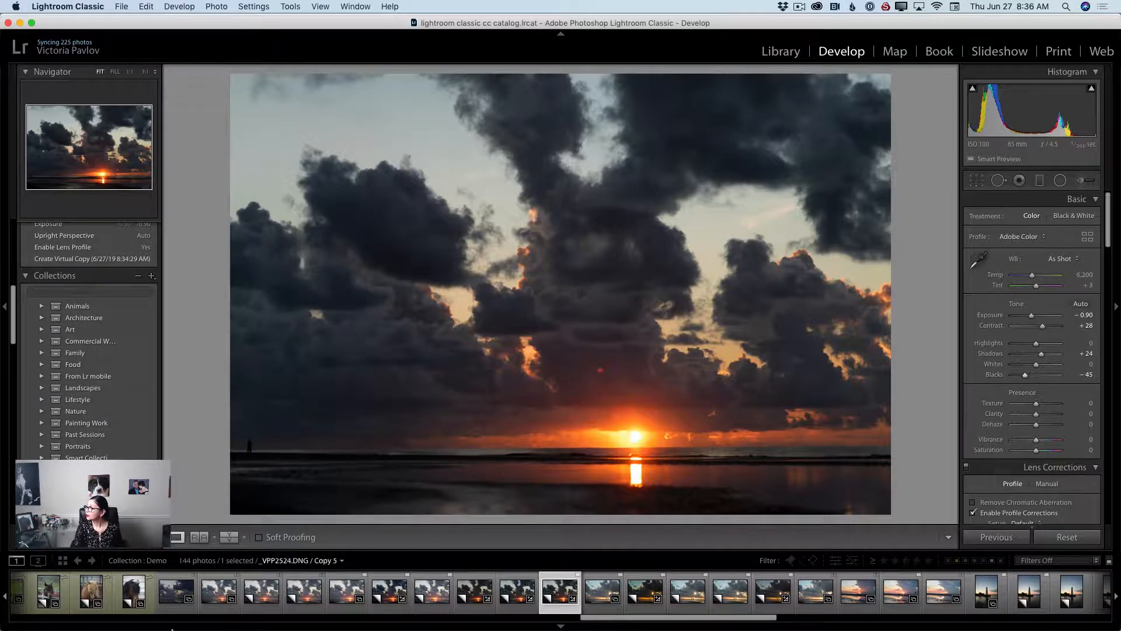
Set dehaze to +4 and clarity to +3.
scroll(987, 430, down, 2)
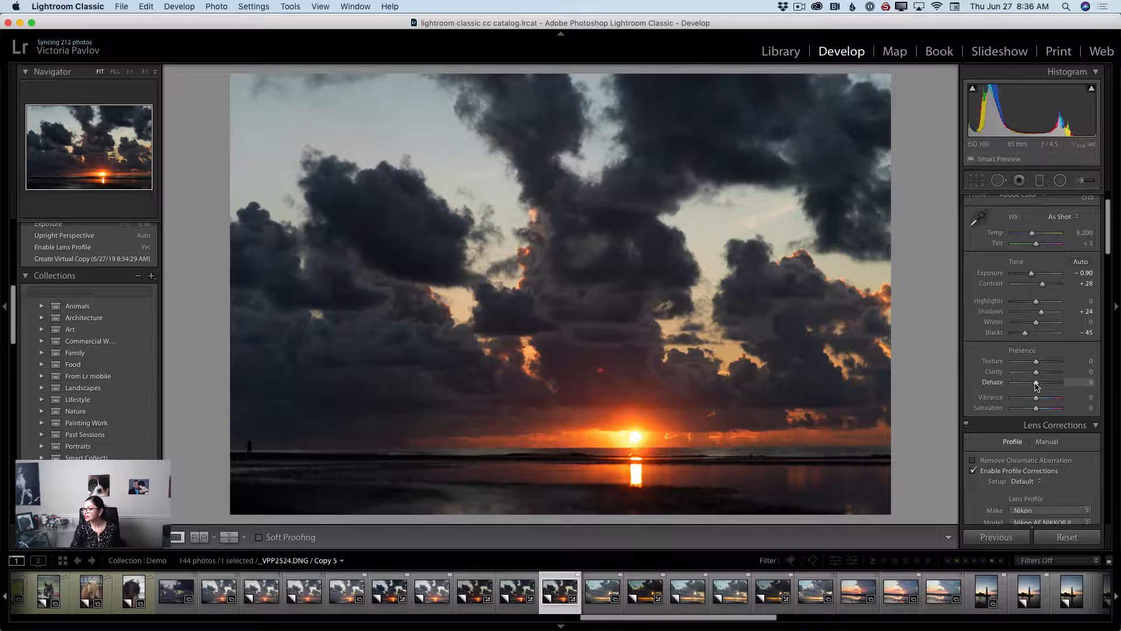
drag(1036, 386, 1064, 389)
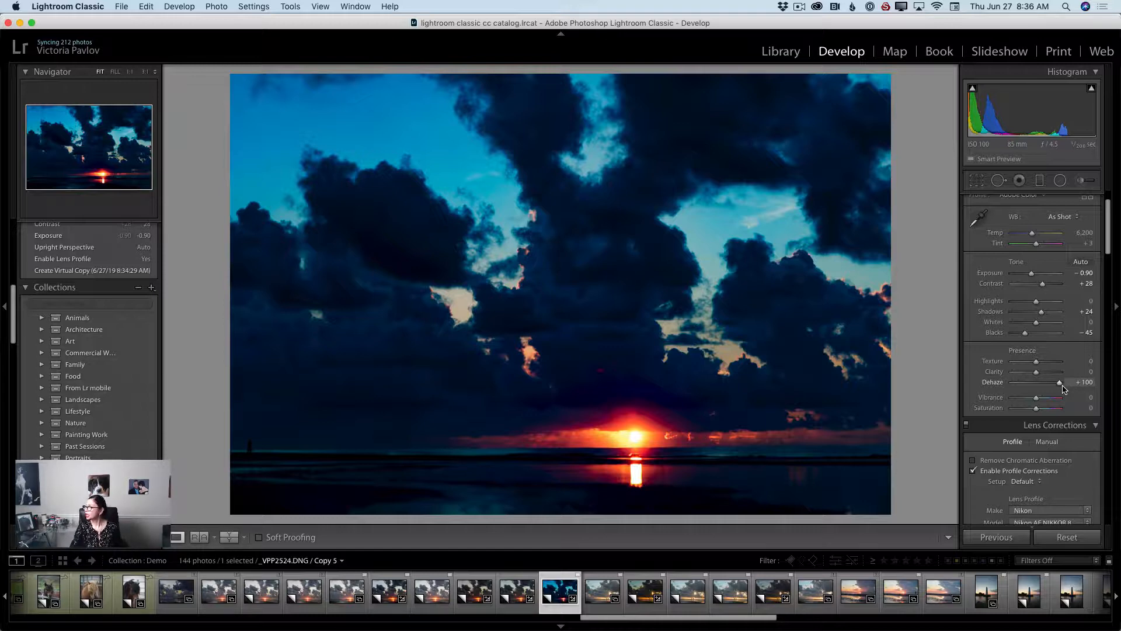
drag(1058, 384, 1039, 385)
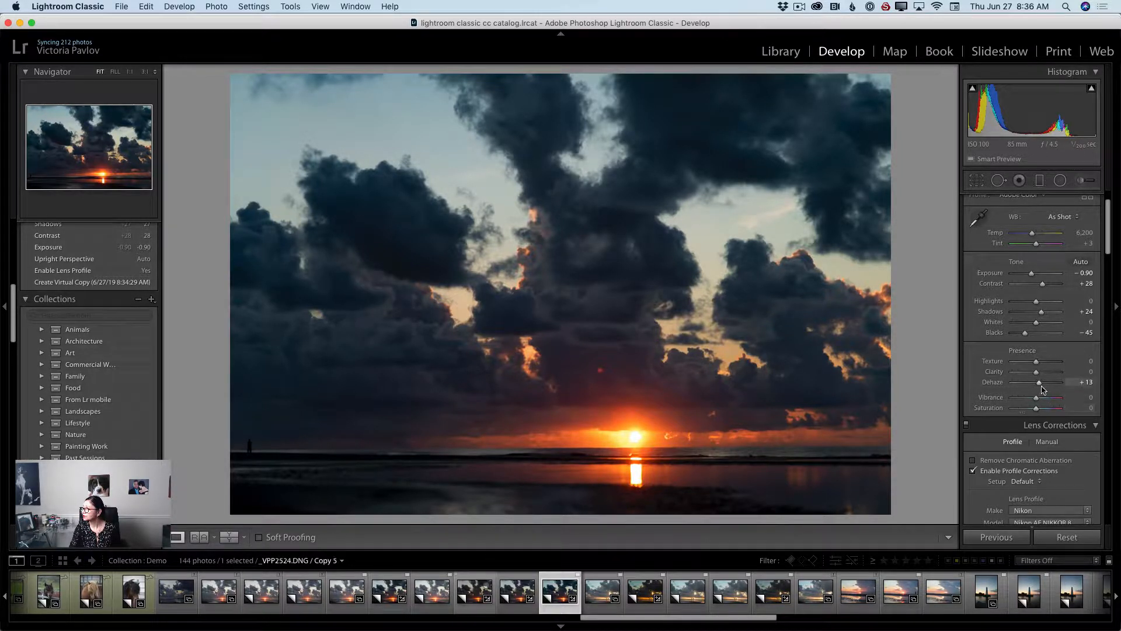
drag(1040, 384, 1037, 387)
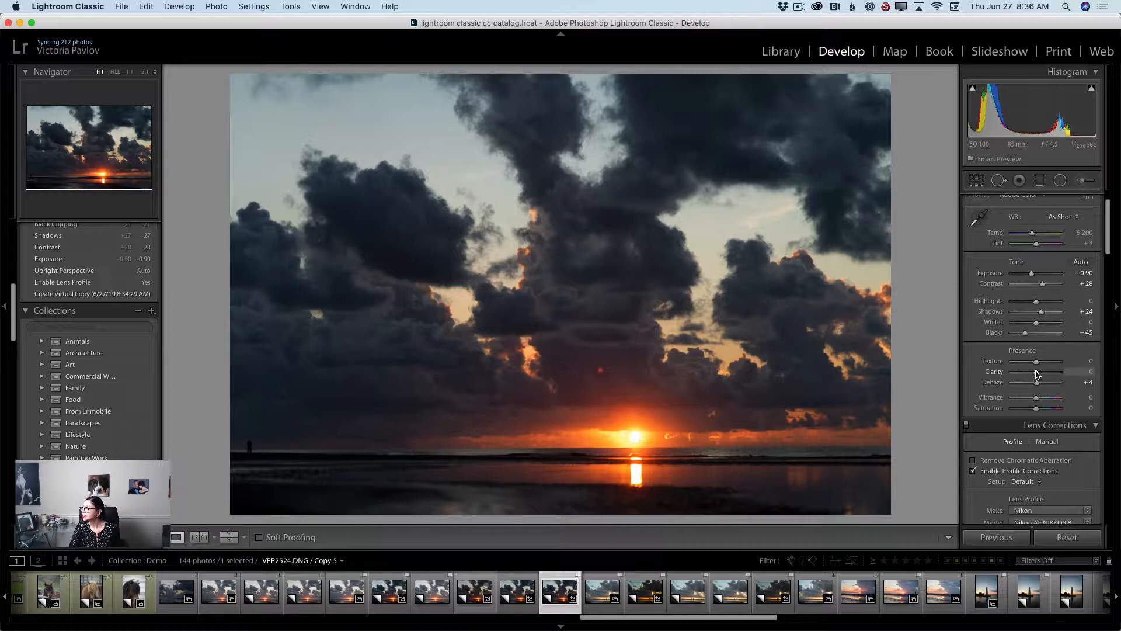
drag(1036, 375, 1037, 374)
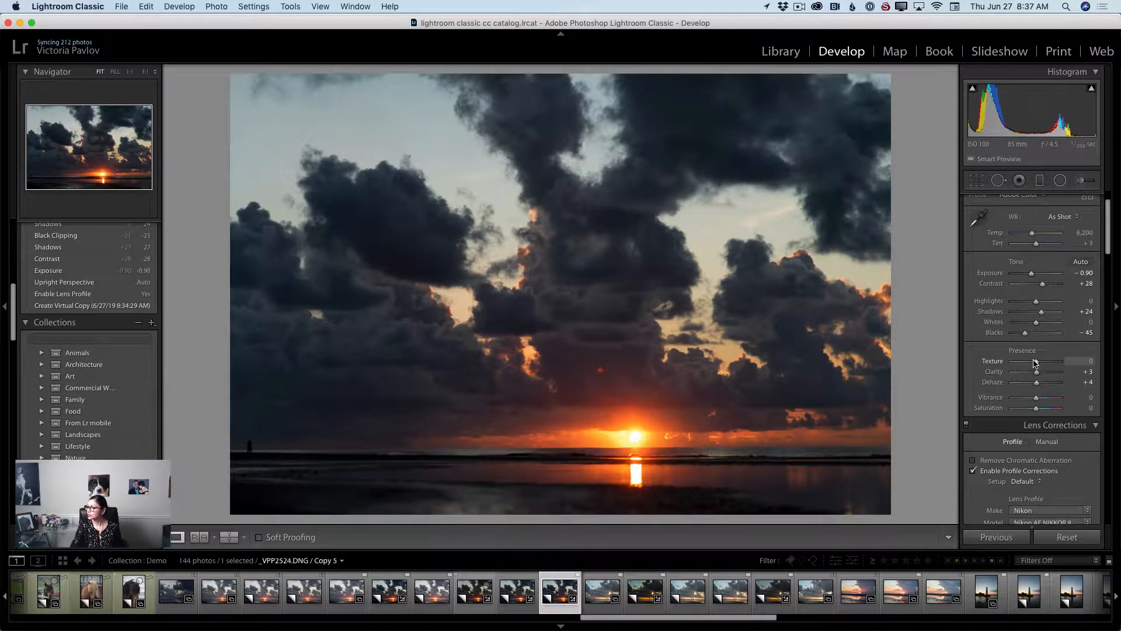
Set texture to +17, then compare the before and after views of the sunset edit.
drag(1035, 363, 1017, 365)
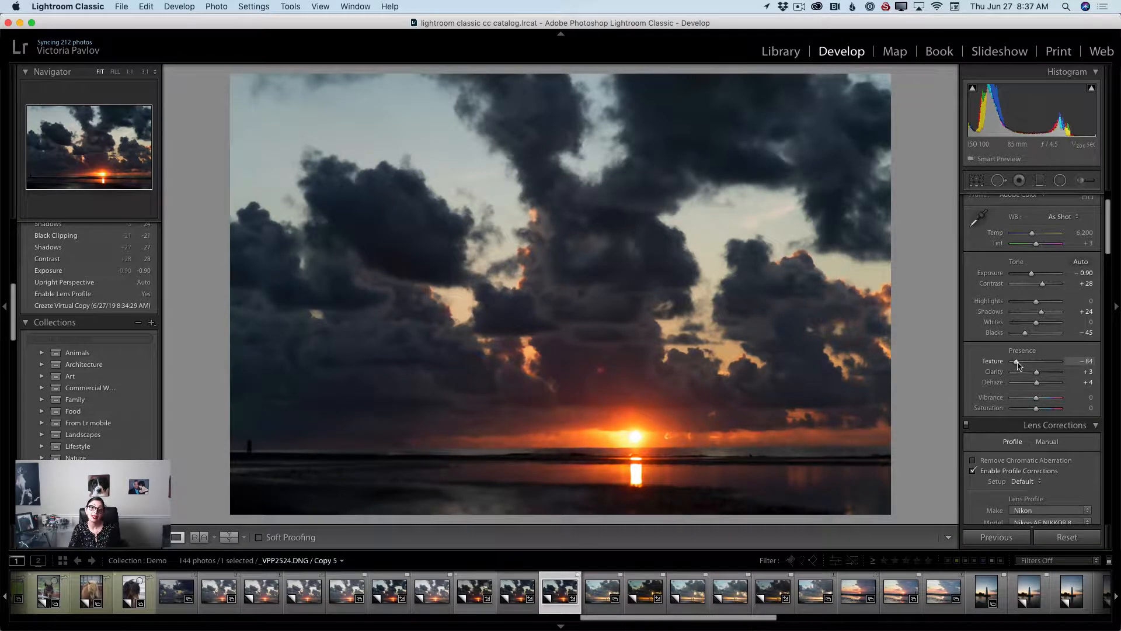
scroll(1017, 366, down, 1)
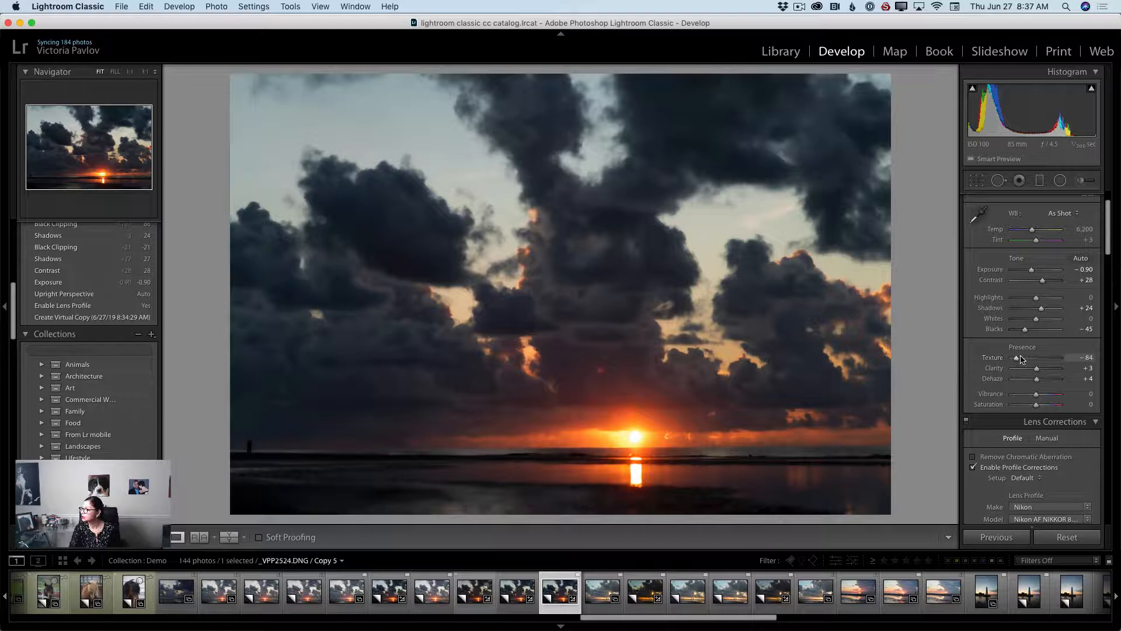
drag(1016, 358, 1041, 361)
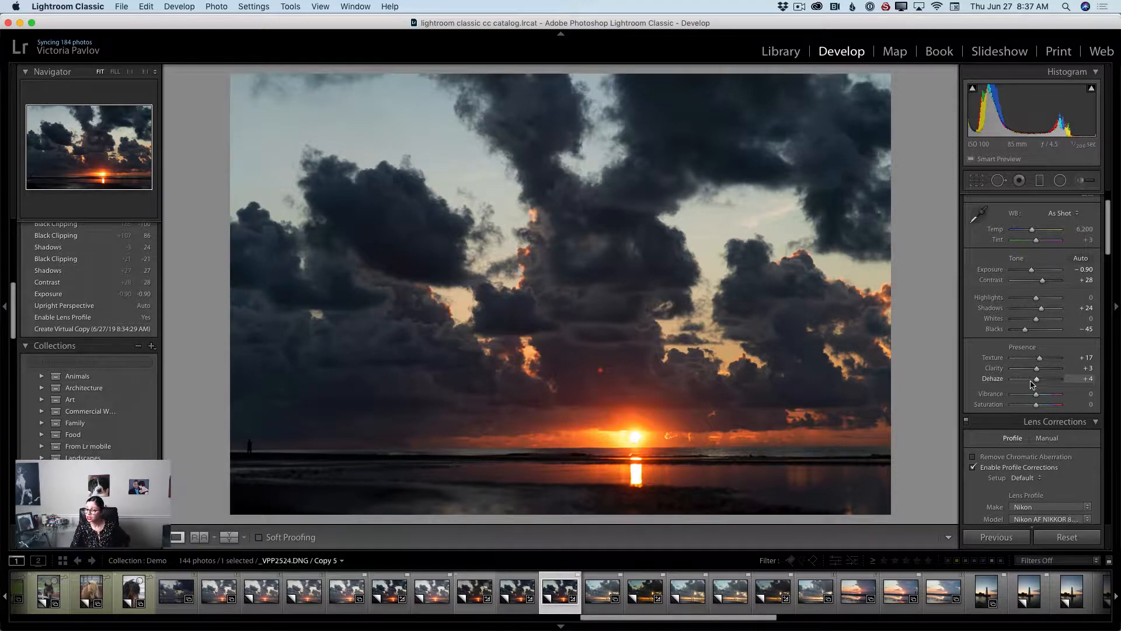
click(229, 537)
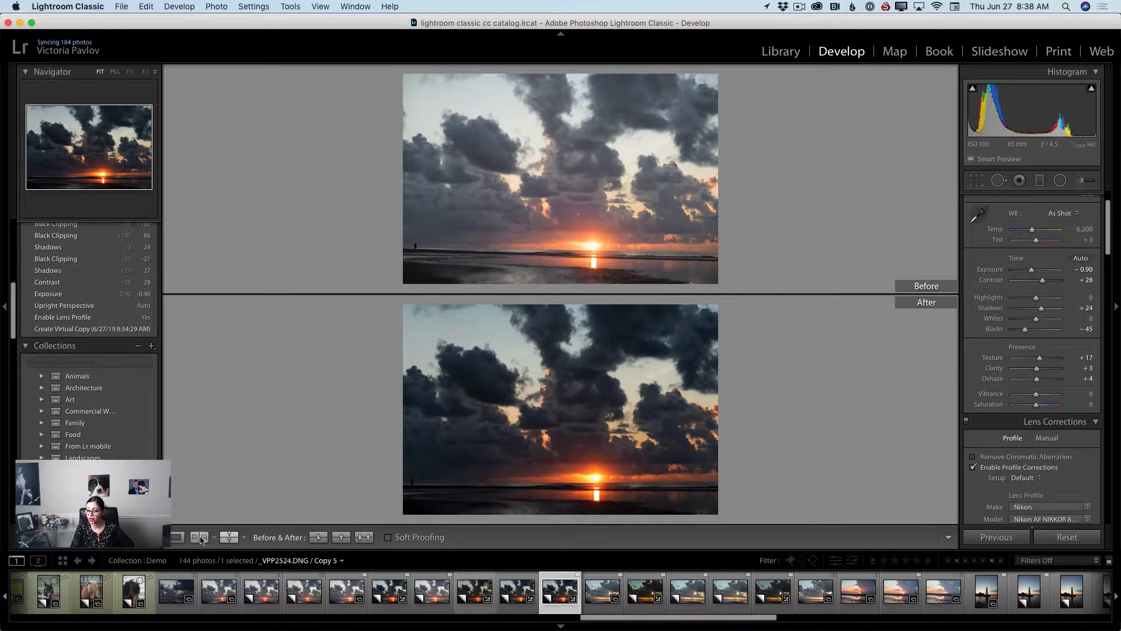
click(177, 536)
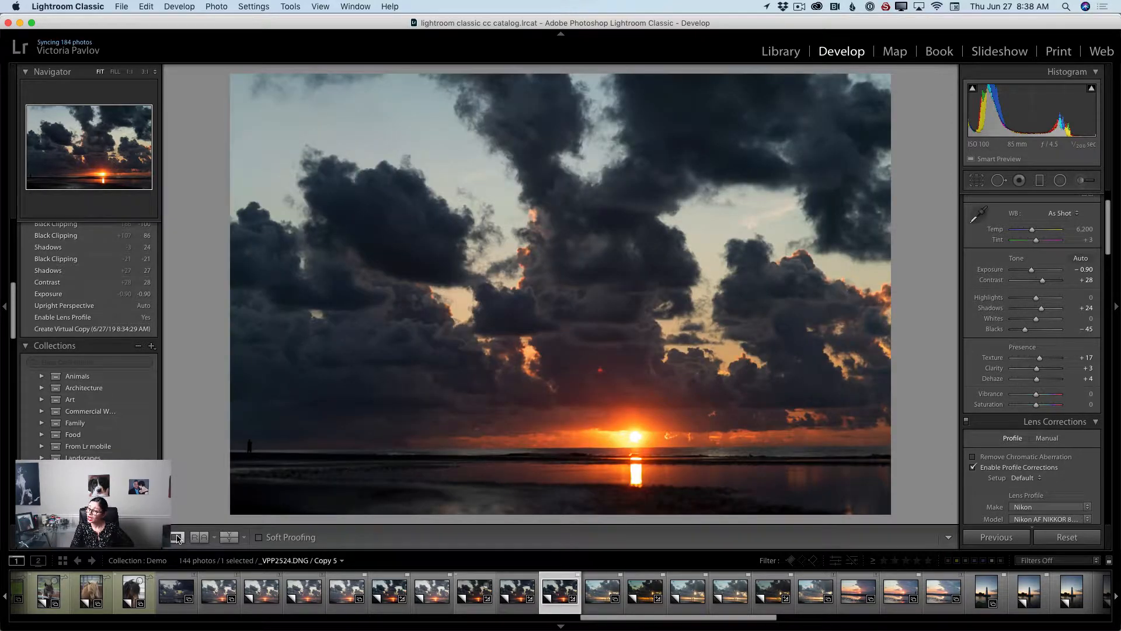
Create a virtual copy of the green field photo with white houses in the Library.
click(768, 53)
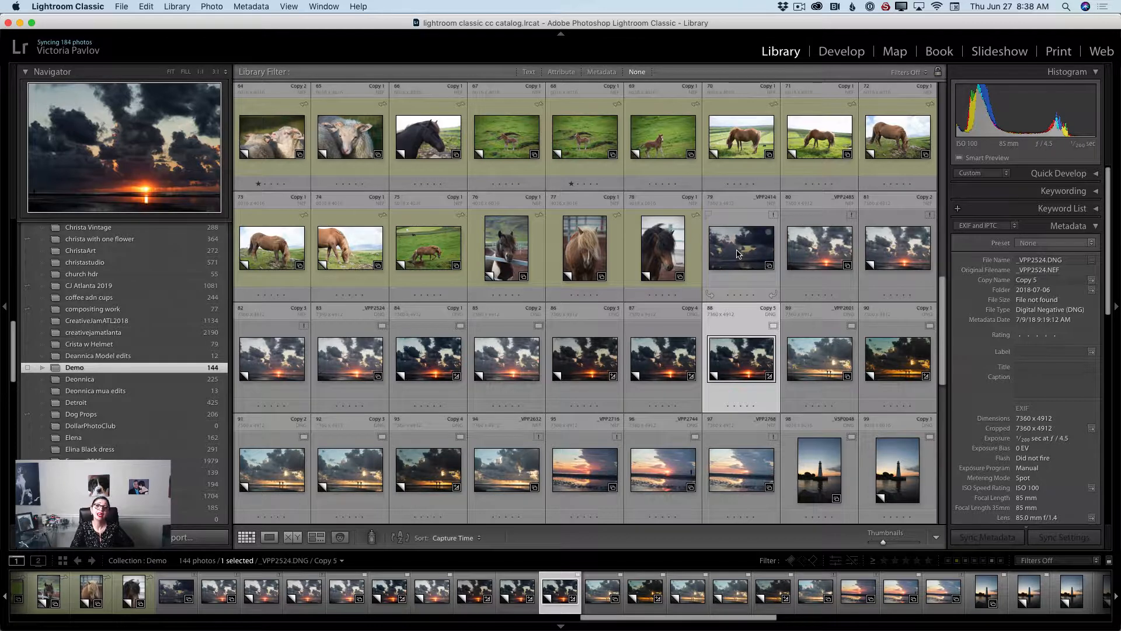
scroll(737, 253, up, 2)
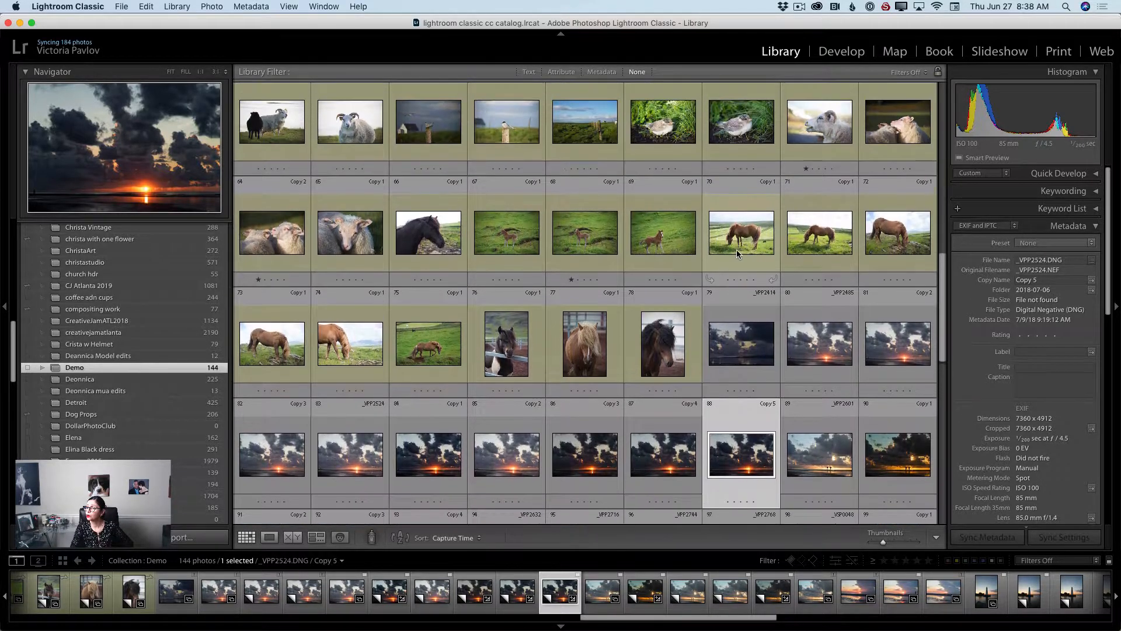
scroll(737, 254, up, 4)
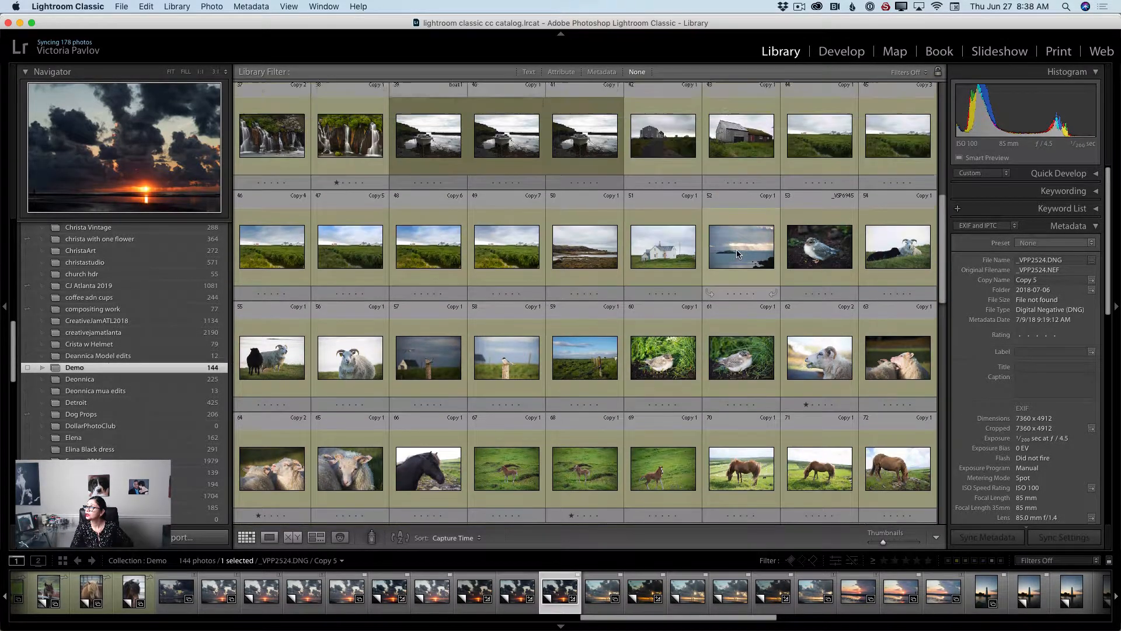
scroll(737, 251, up, 2)
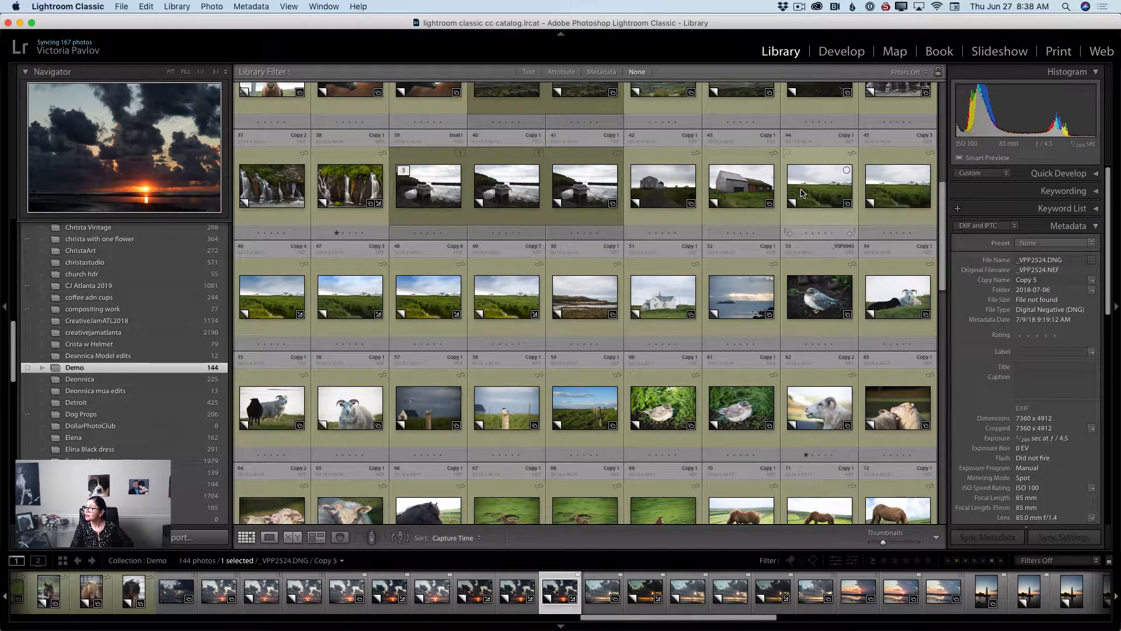
click(803, 194)
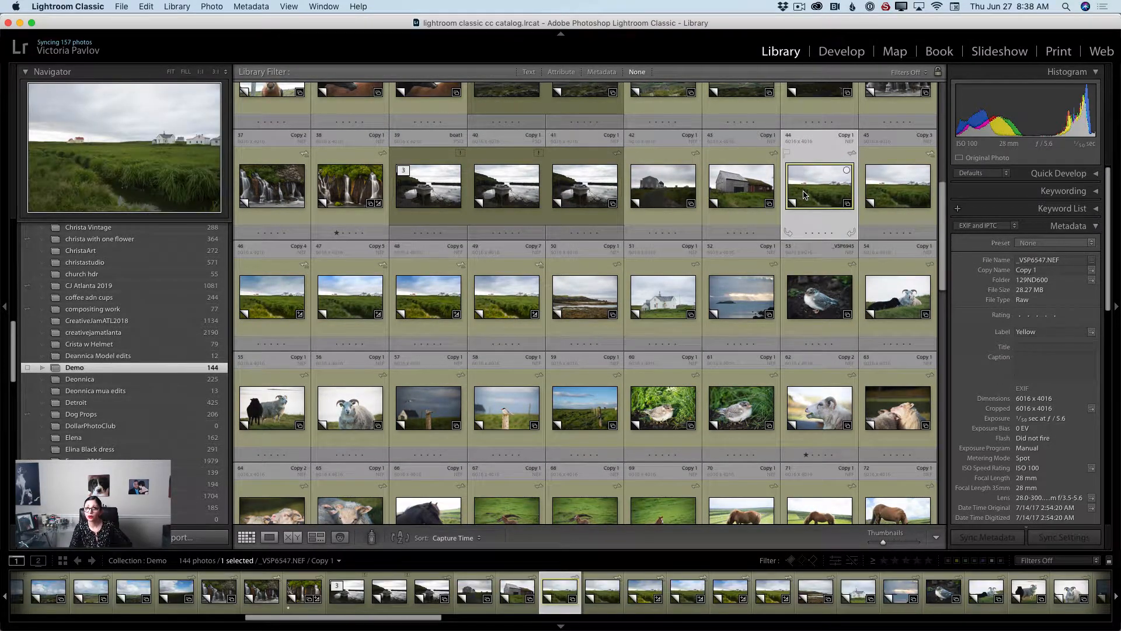
right_click(804, 194)
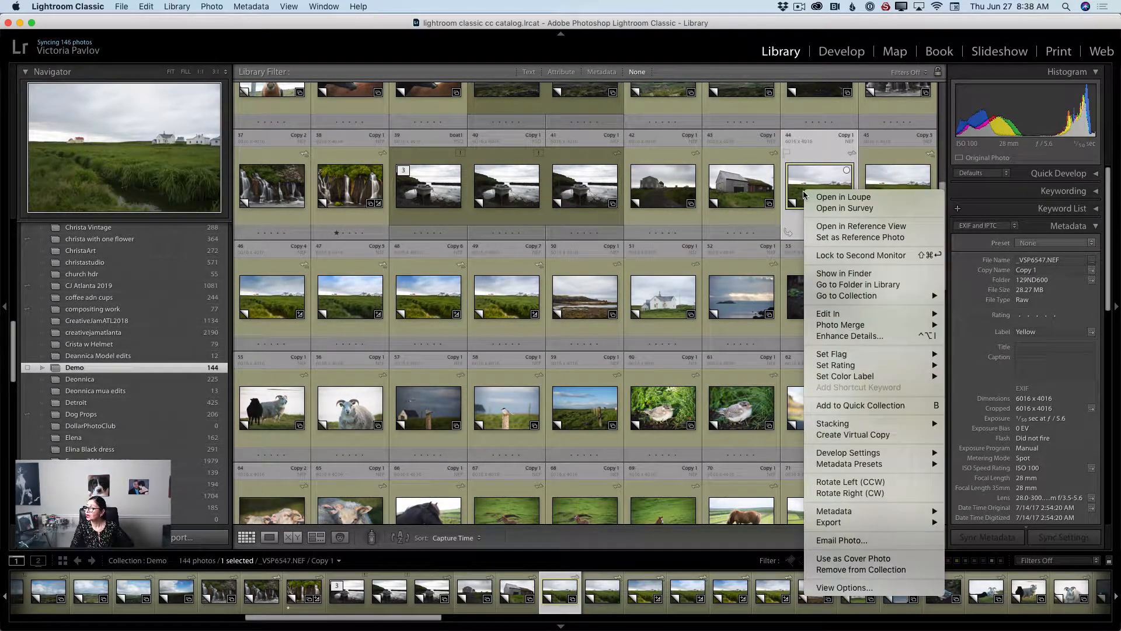
click(866, 435)
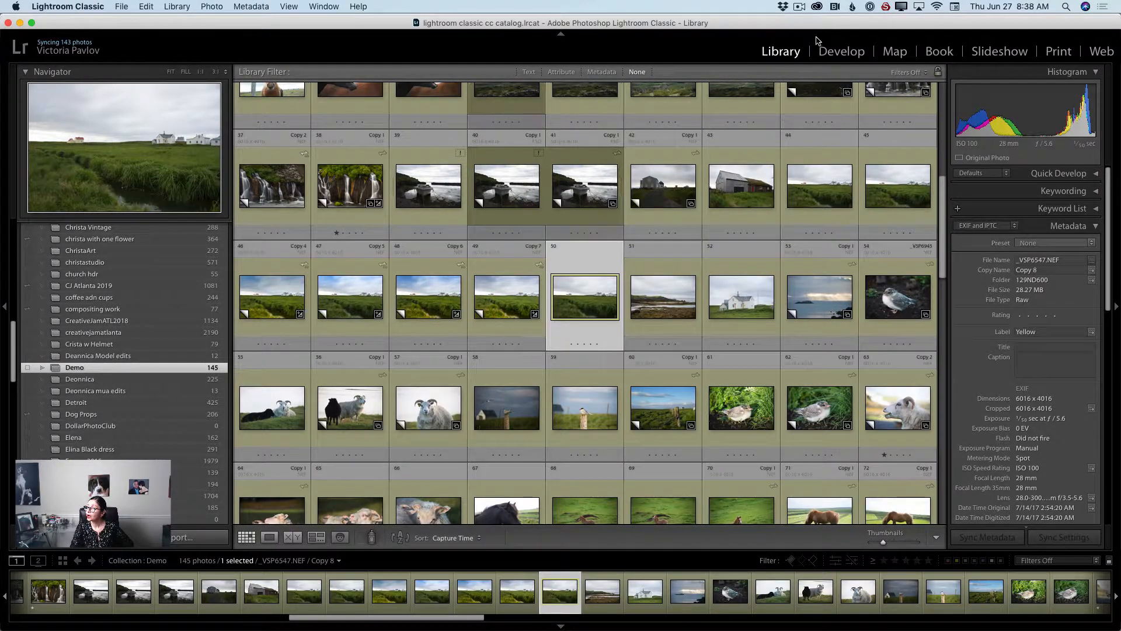
Enable lens profile corrections on the field photo's virtual copy in Develop.
click(841, 52)
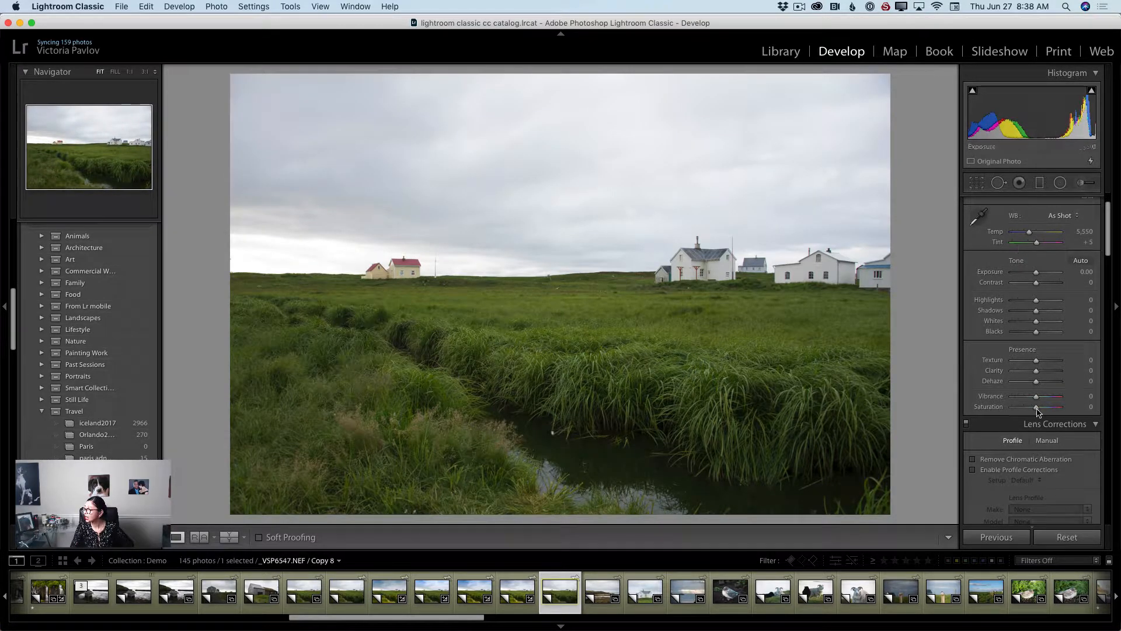
click(973, 470)
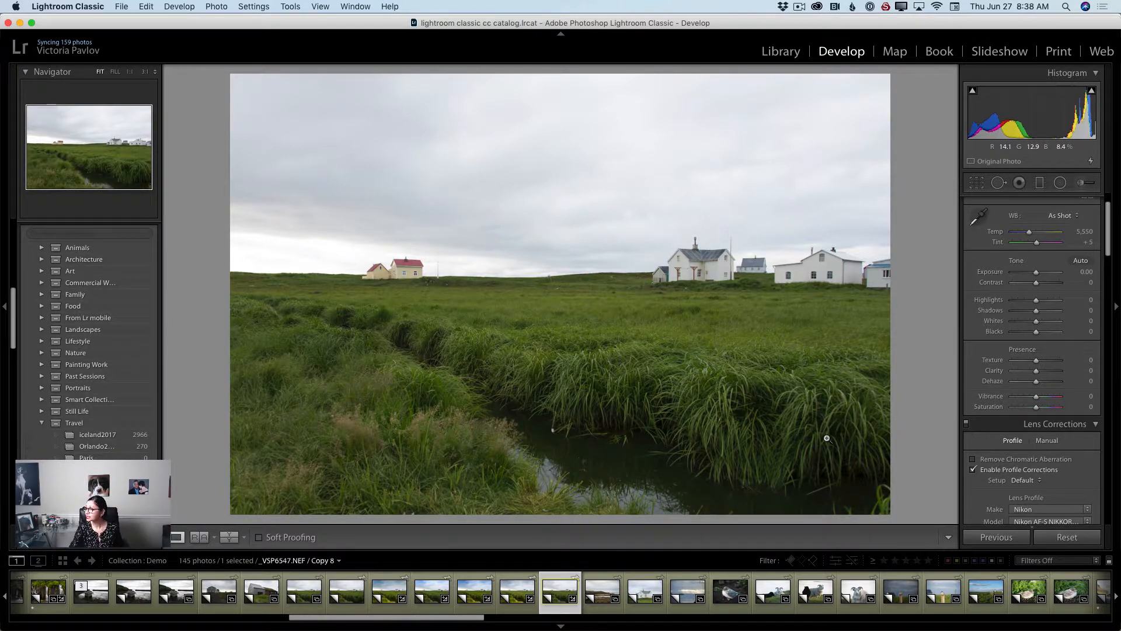
Add a graduated filter with reset effect settings, running from the top of the sky down to the horizon.
click(1041, 182)
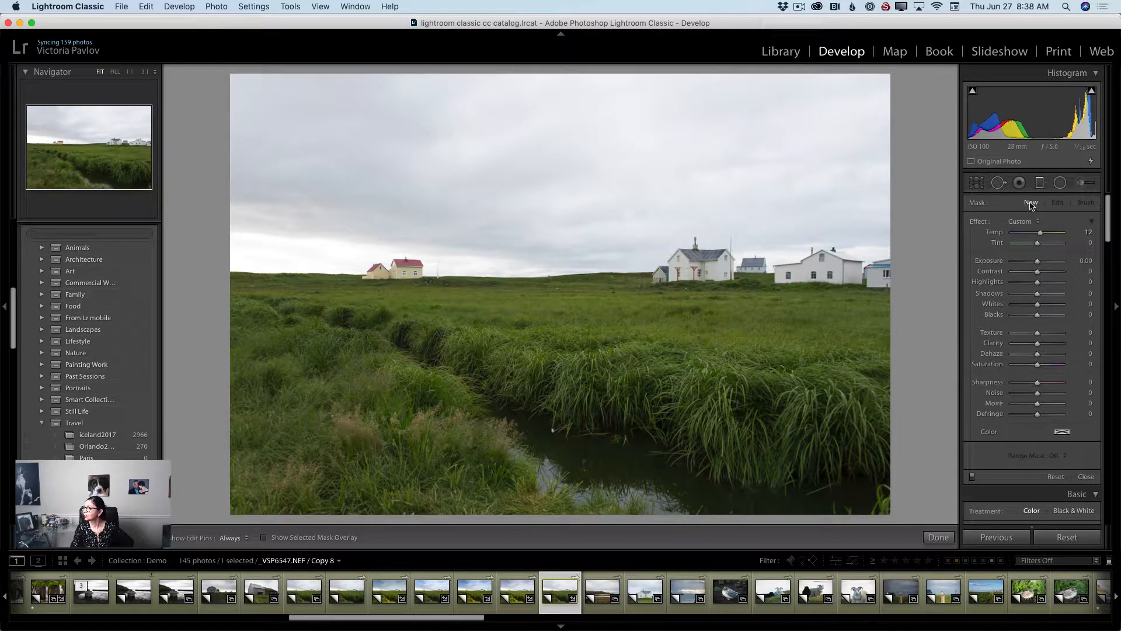
click(1036, 222)
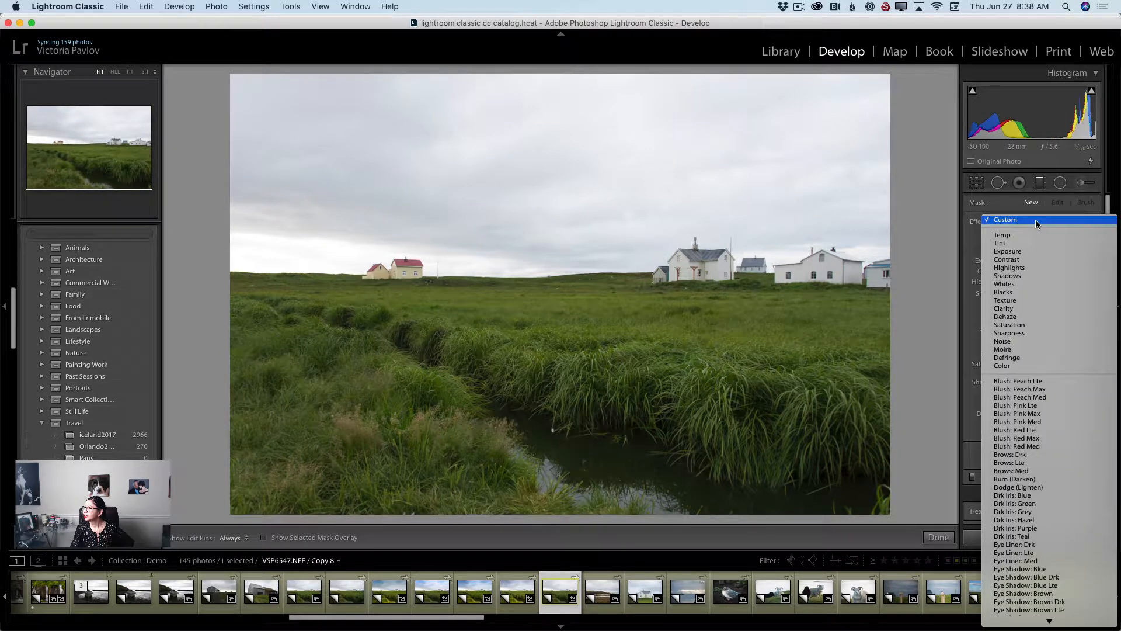
click(1018, 366)
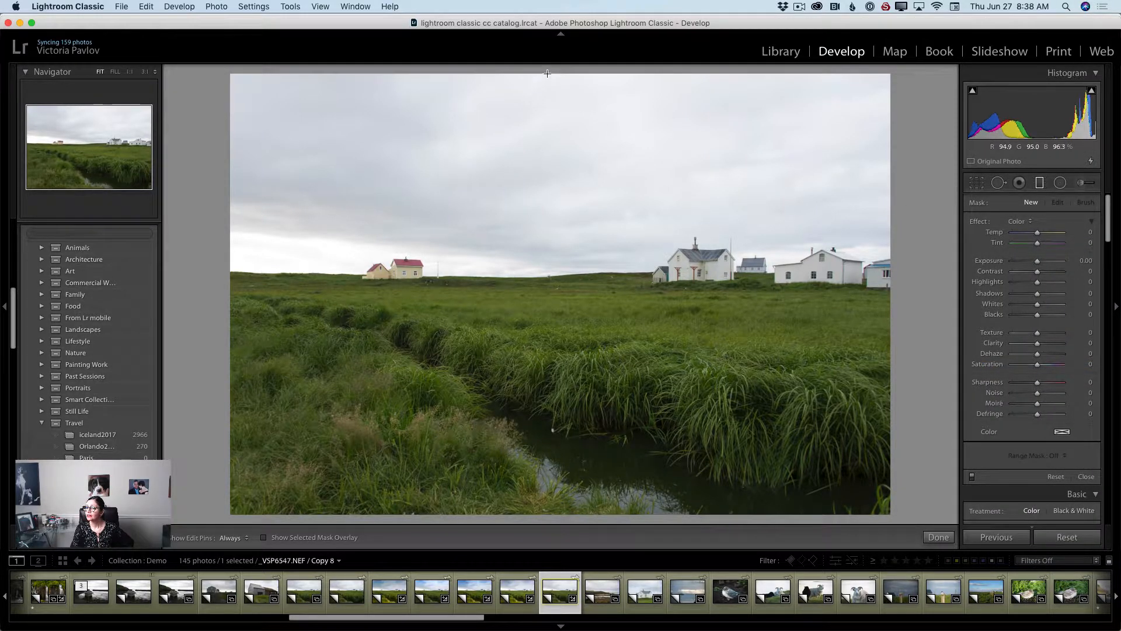
drag(546, 73, 546, 277)
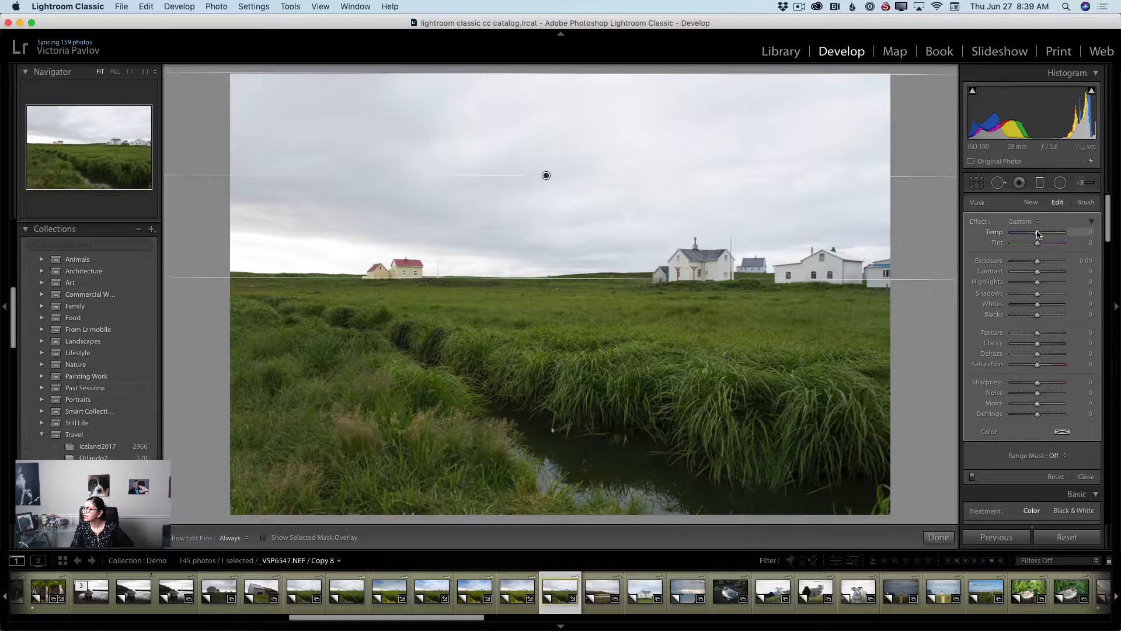
Set the sky filter's temperature to -42, exposure -0.92, contrast 24, highlights -35 and blacks -15.
mouse_move(1038, 234)
mouse_down()
mouse_move(1013, 237)
mouse_move(1028, 240)
mouse_up()
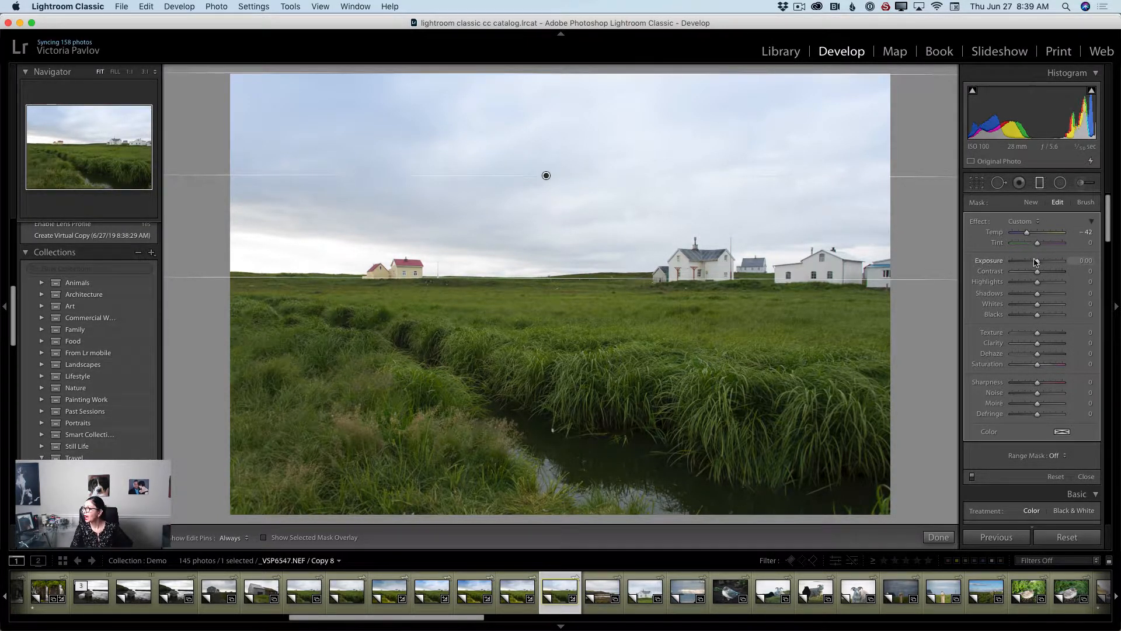
drag(1036, 262, 1044, 274)
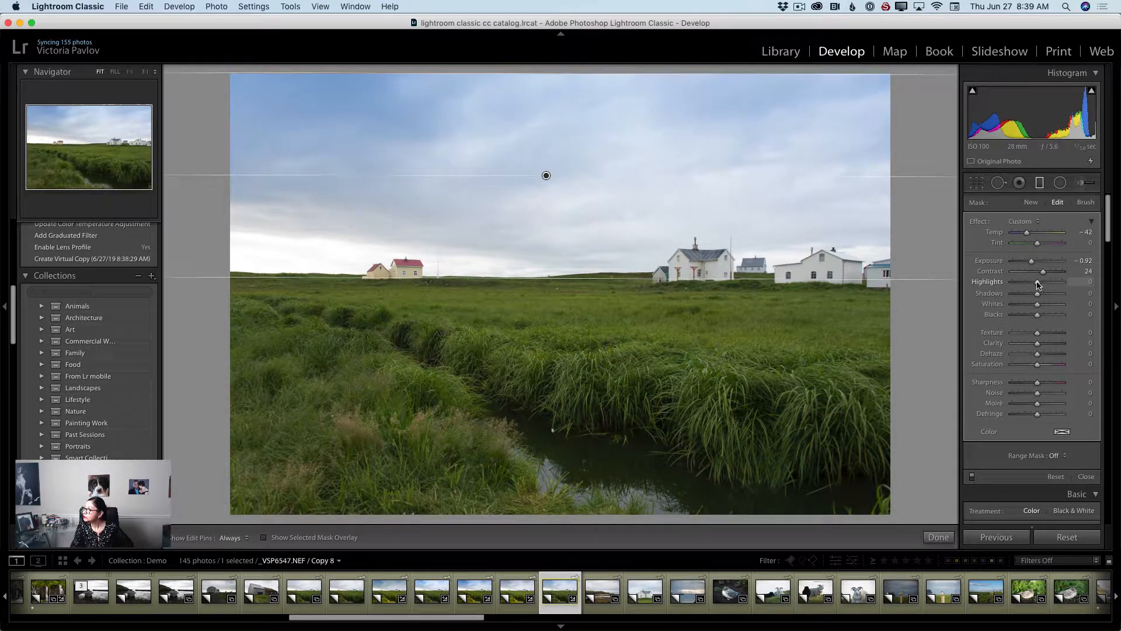
drag(1038, 285, 1029, 286)
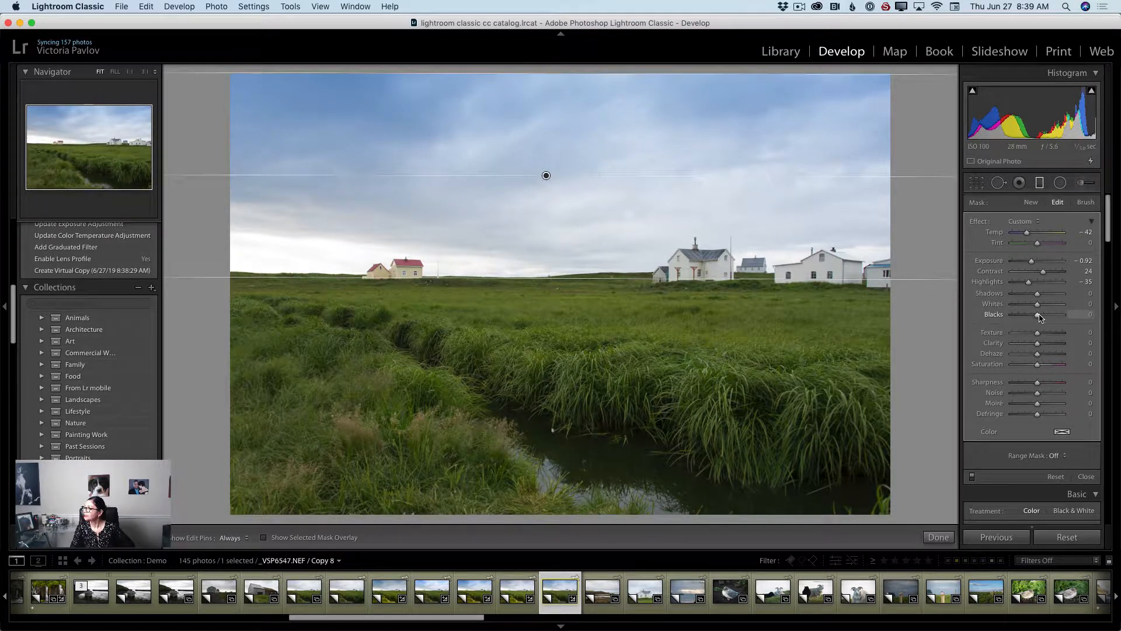
drag(1039, 317, 1035, 318)
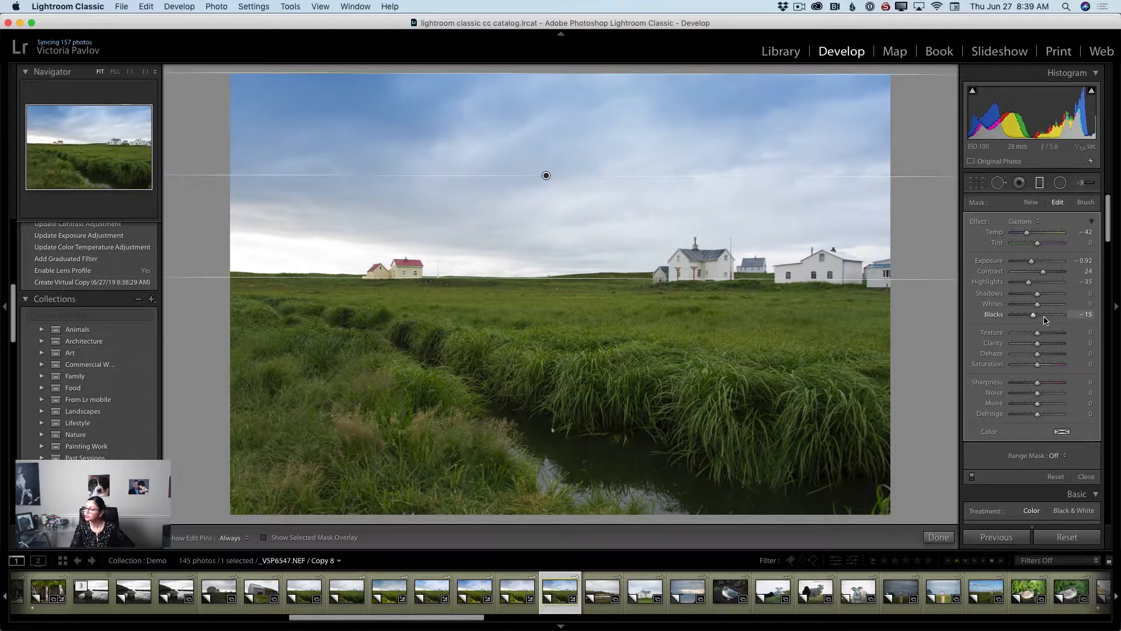
Set the sky filter's texture to -25, dehaze to 5 and clarity to 5, then close the graduated filter tool.
scroll(1044, 320, down, 2)
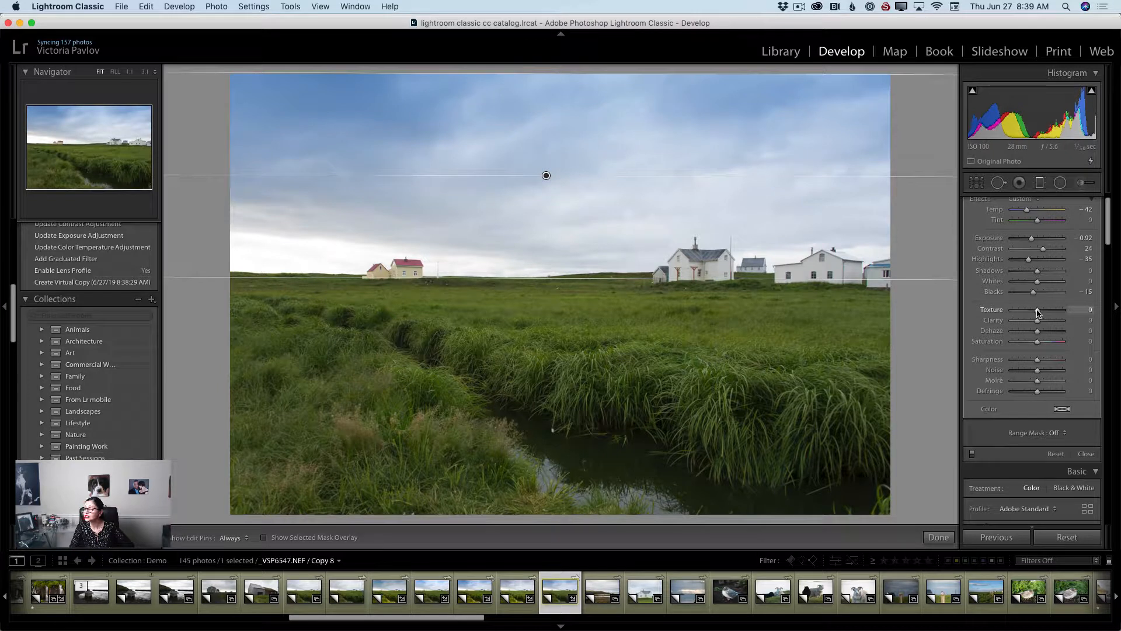
drag(1037, 312, 1031, 313)
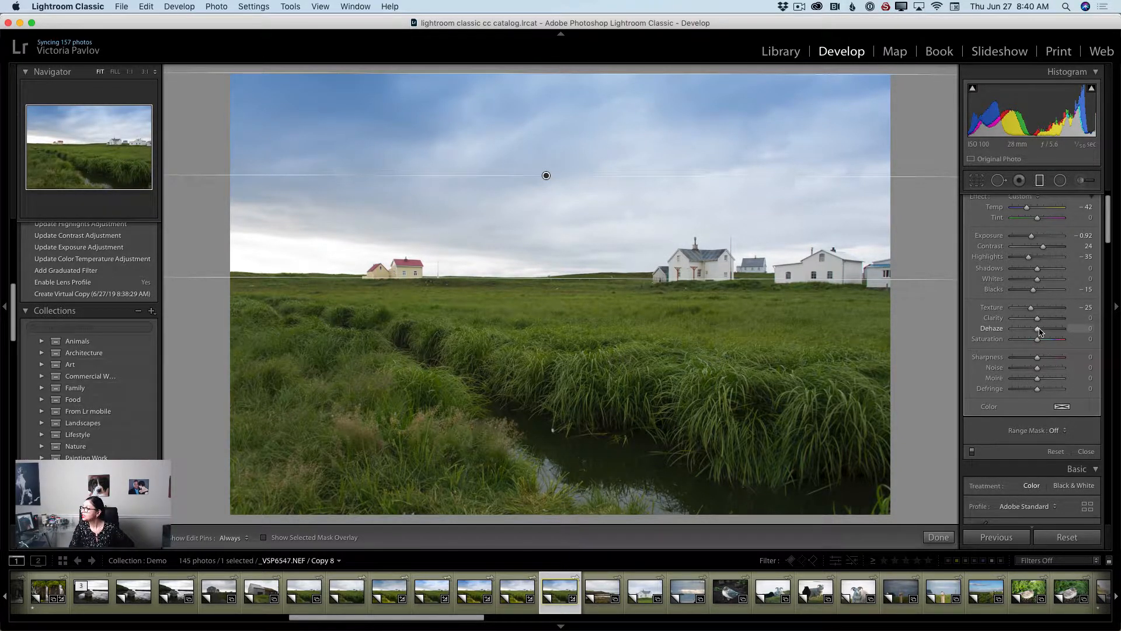
drag(1037, 330, 1040, 331)
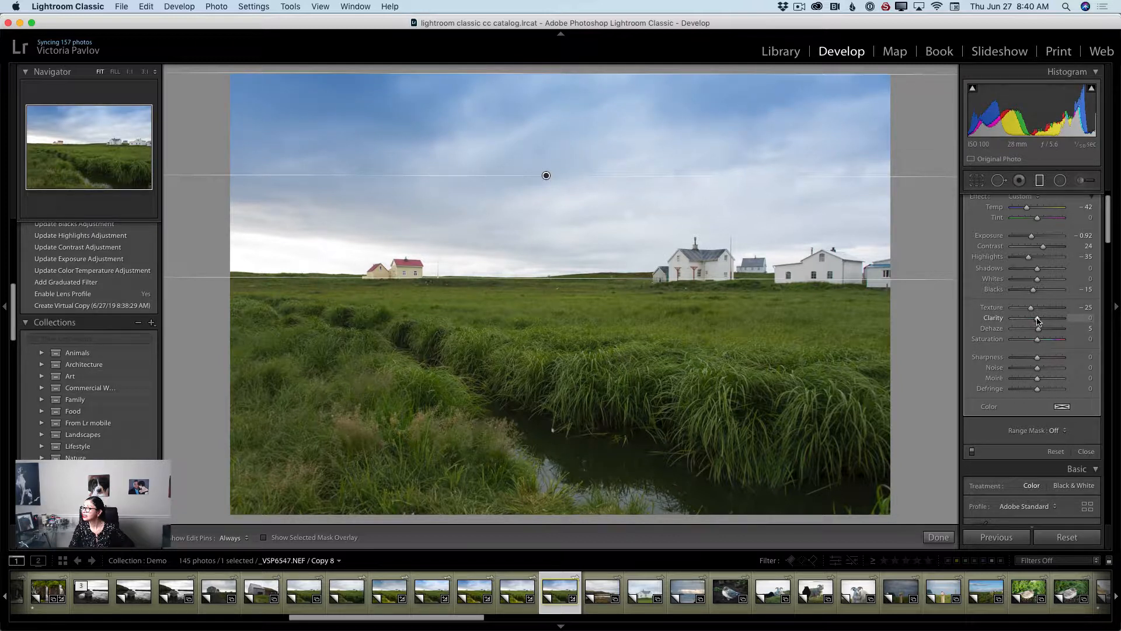
drag(1037, 320, 1040, 321)
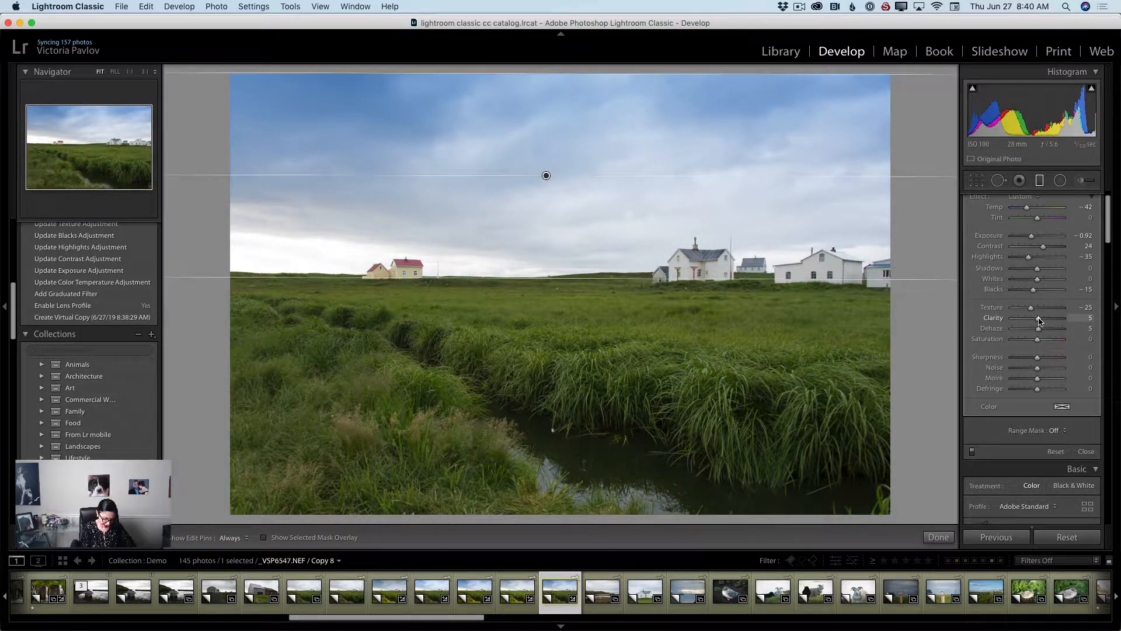
key(Return)
key(m)
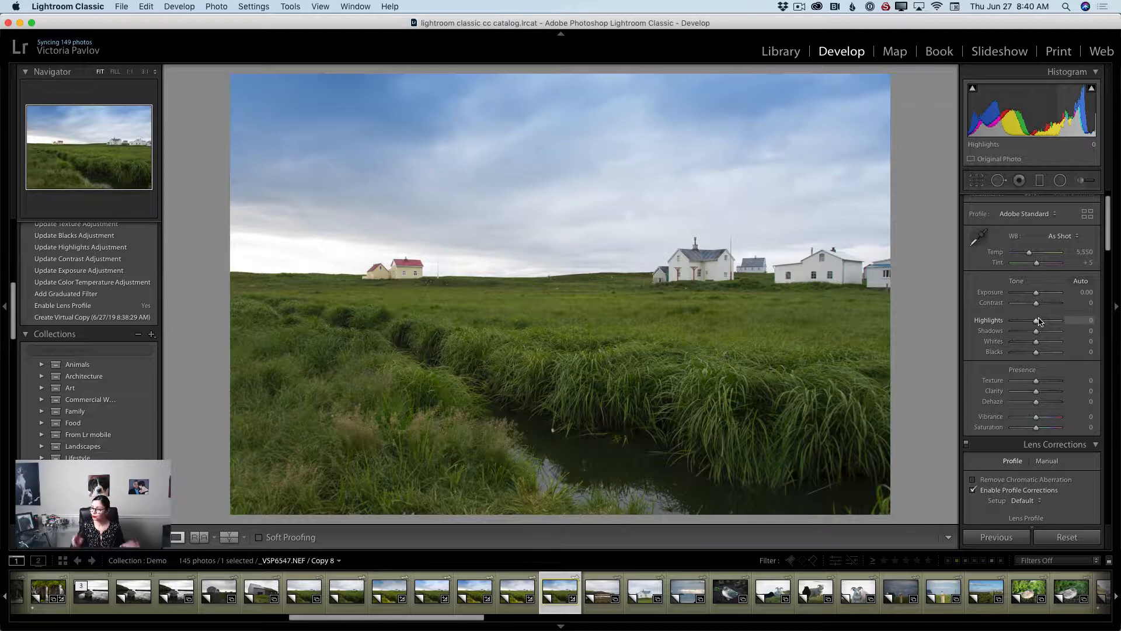
Add a second graduated filter from the bottom edge up to the horizon and set its temperature to 35.
click(1040, 182)
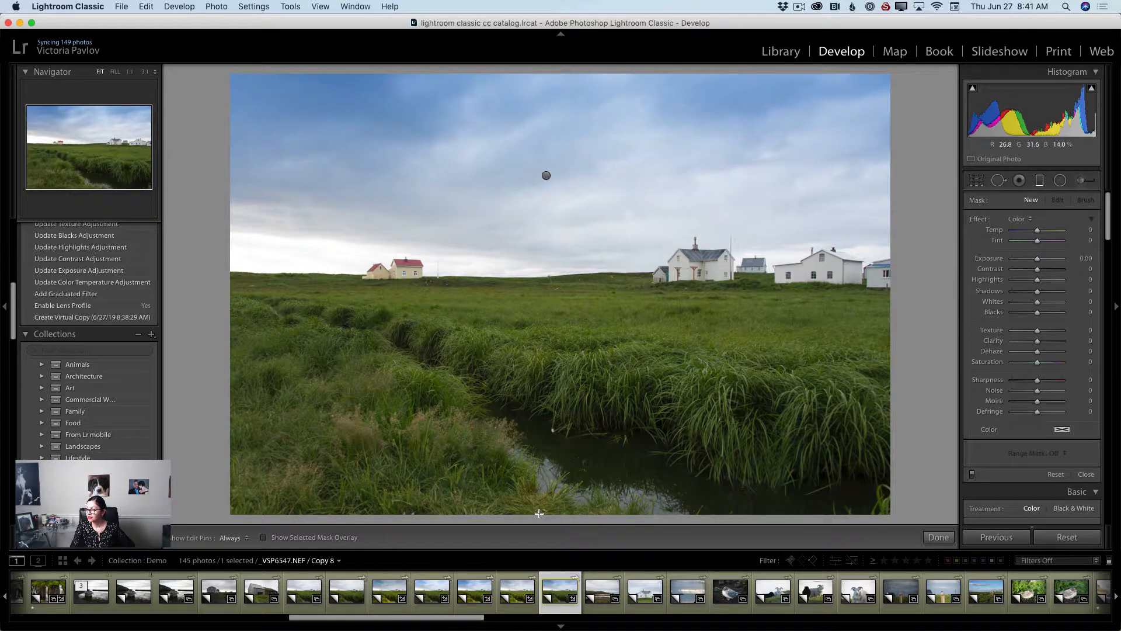
drag(539, 513, 543, 276)
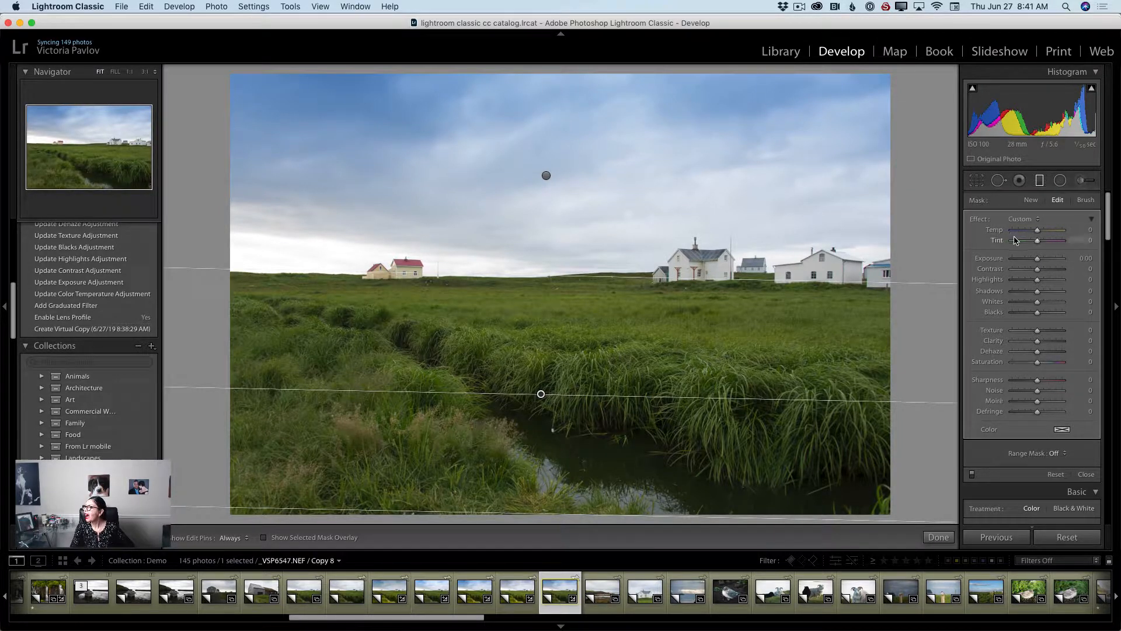
drag(1037, 232, 1048, 234)
drag(1047, 232, 1045, 233)
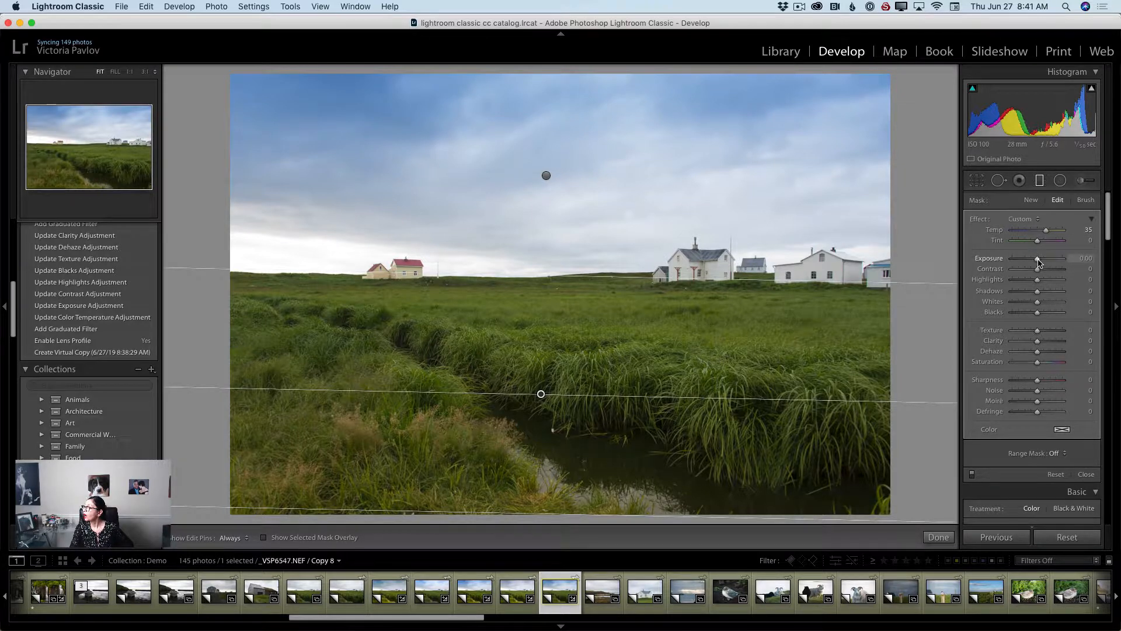
Set the ground filter's exposure to 0.29, contrast 18, blacks -2, texture 31, clarity 3 and dehaze 2.
drag(1037, 260, 1044, 274)
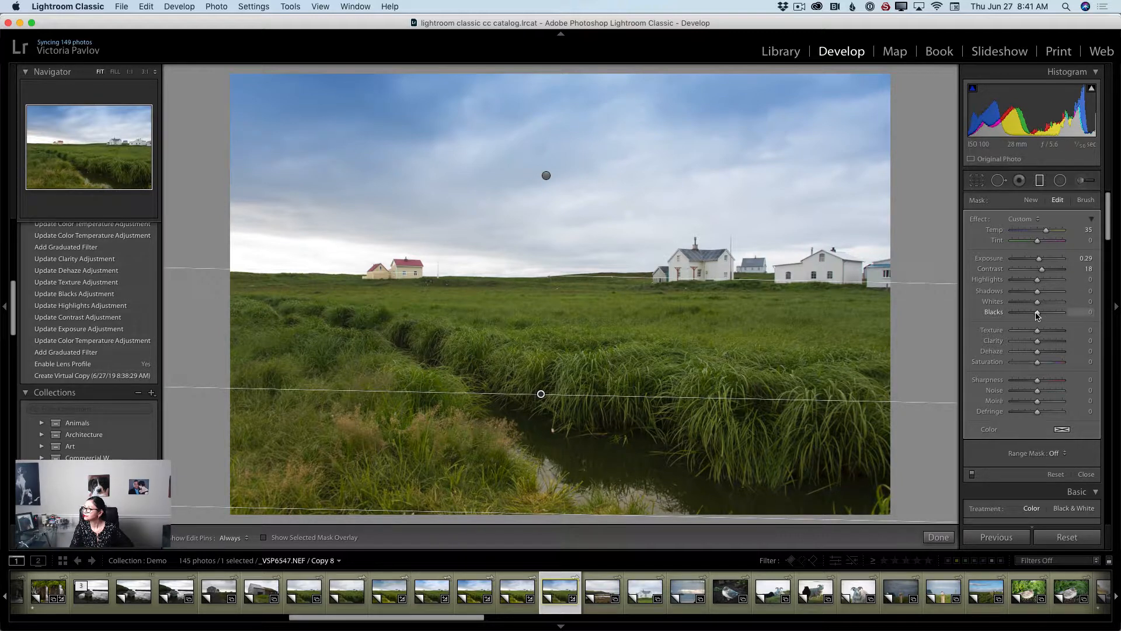
drag(1037, 315, 1037, 316)
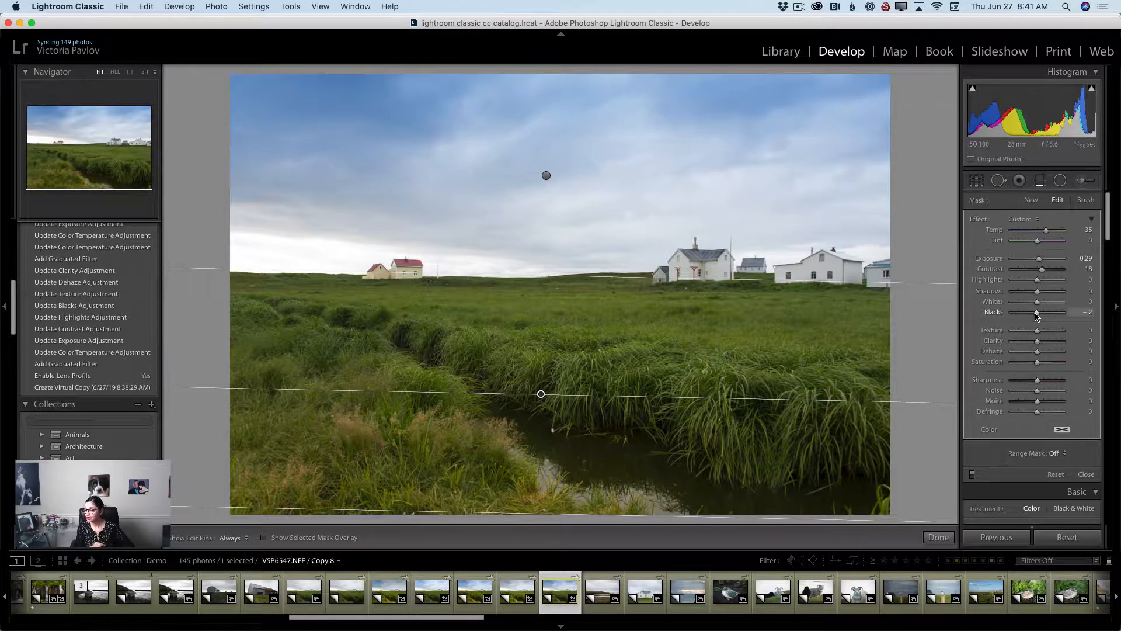
drag(1037, 331, 1048, 337)
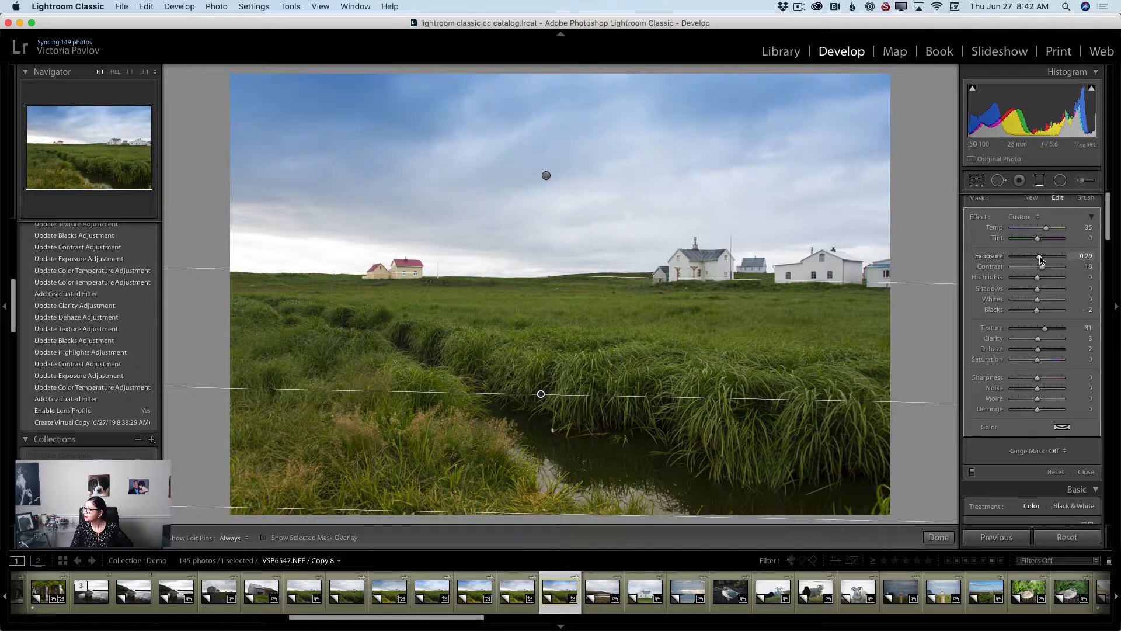
Raise the ground filter's exposure to 0.40 and close the graduated filter tool.
drag(1041, 258, 1041, 259)
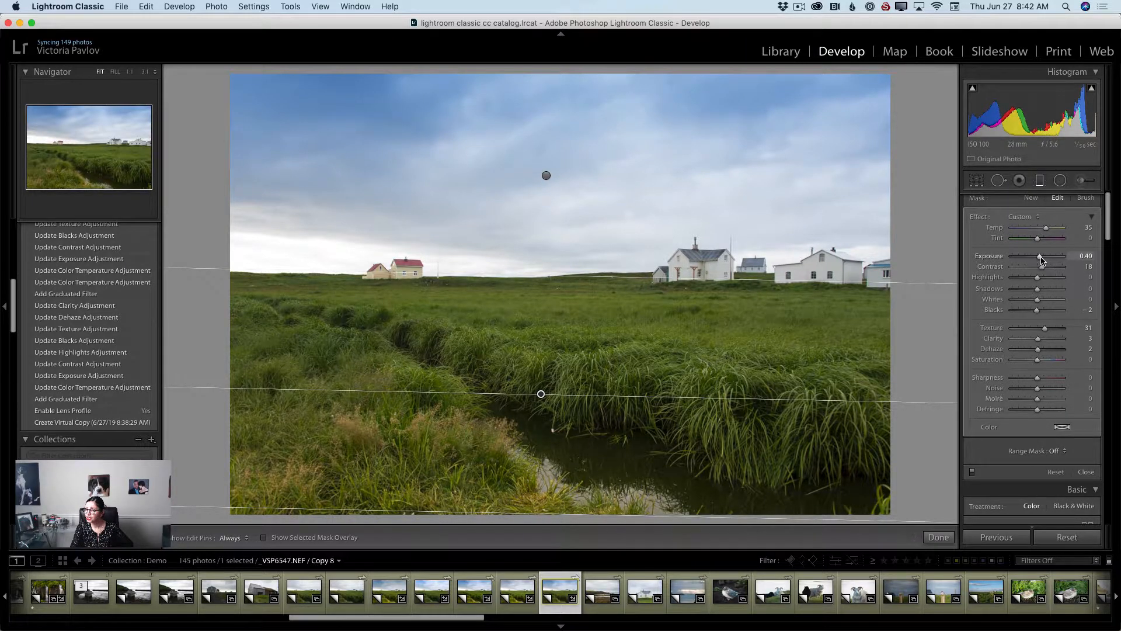
key(Escape)
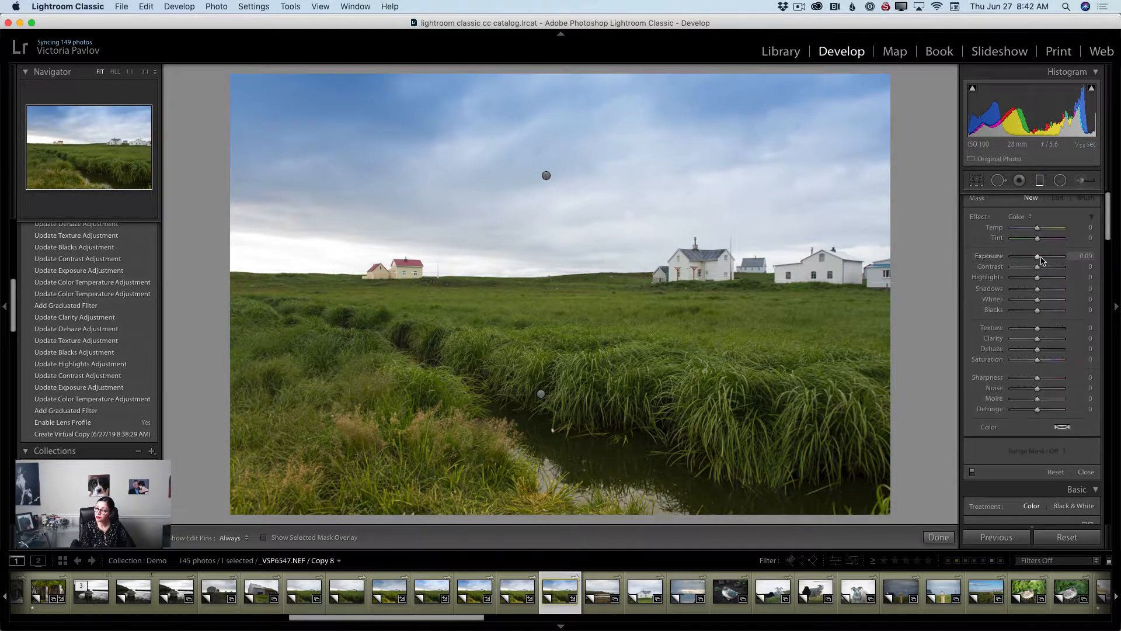
key(m)
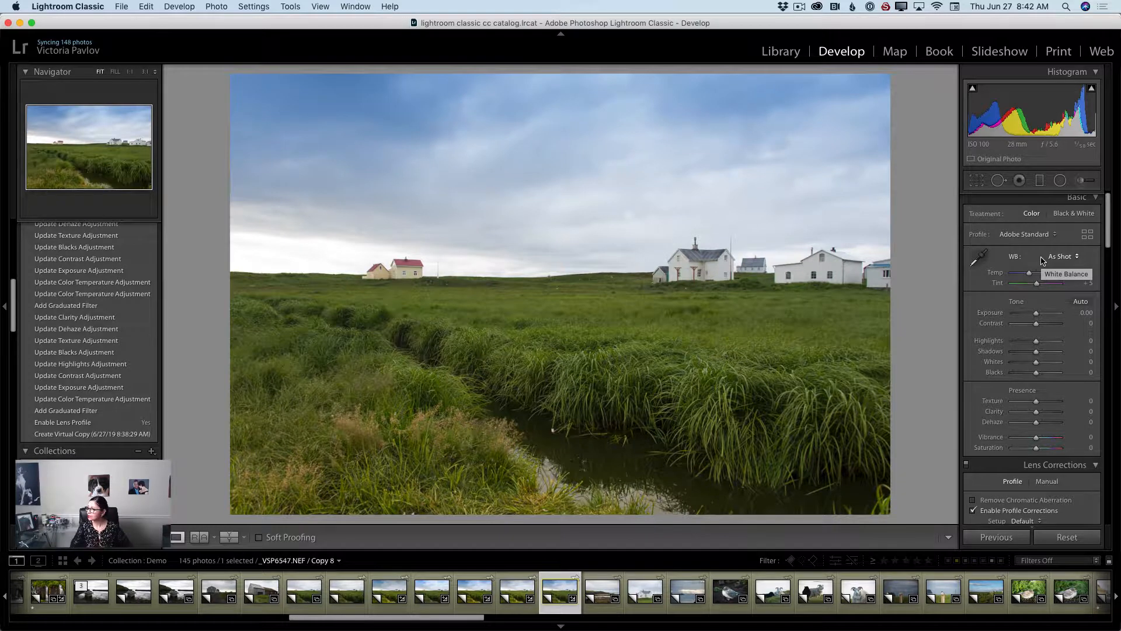
Set the overall exposure to +0.20 and heal a spot in the upper-left sky with the Spot Removal tool.
drag(1036, 316, 1037, 316)
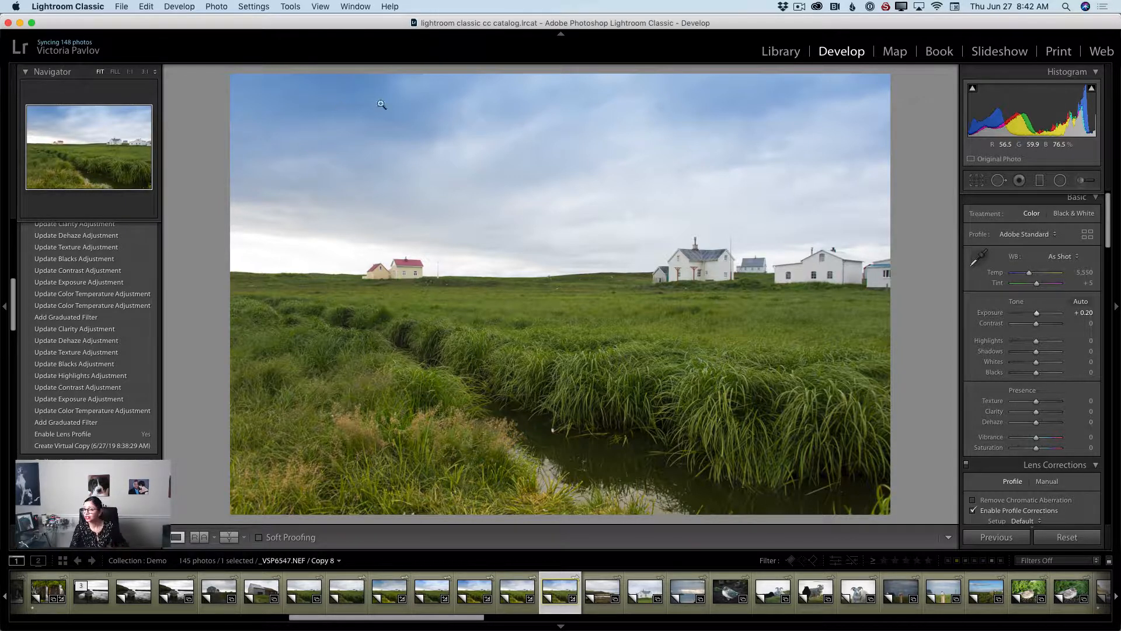
click(998, 181)
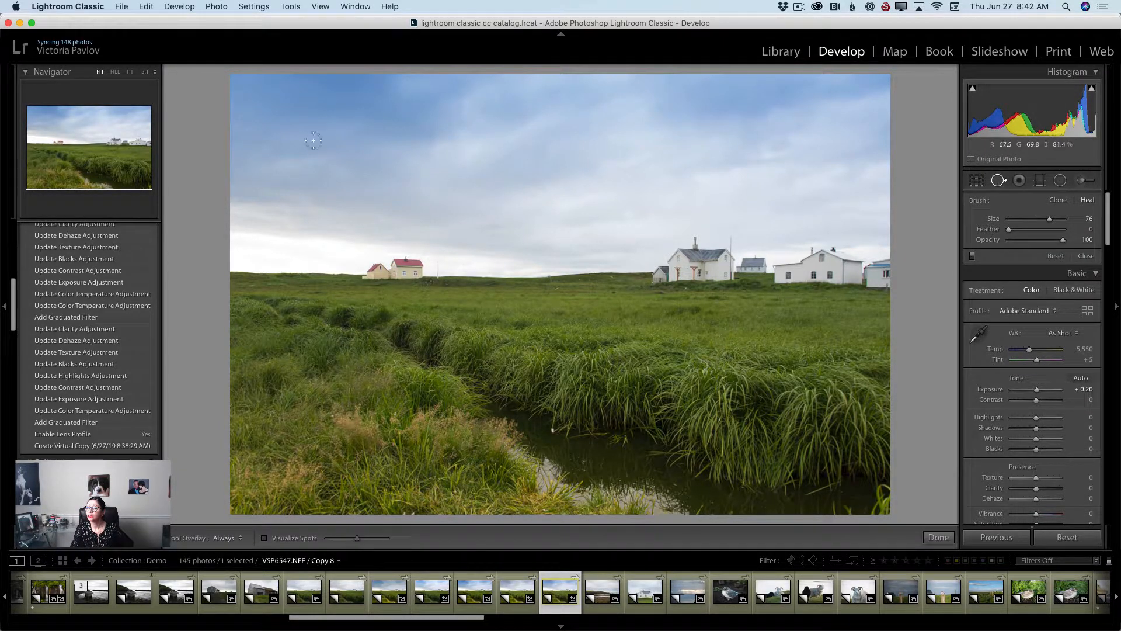
mouse_move(257, 113)
mouse_down()
mouse_move(284, 115)
mouse_move(284, 81)
mouse_up()
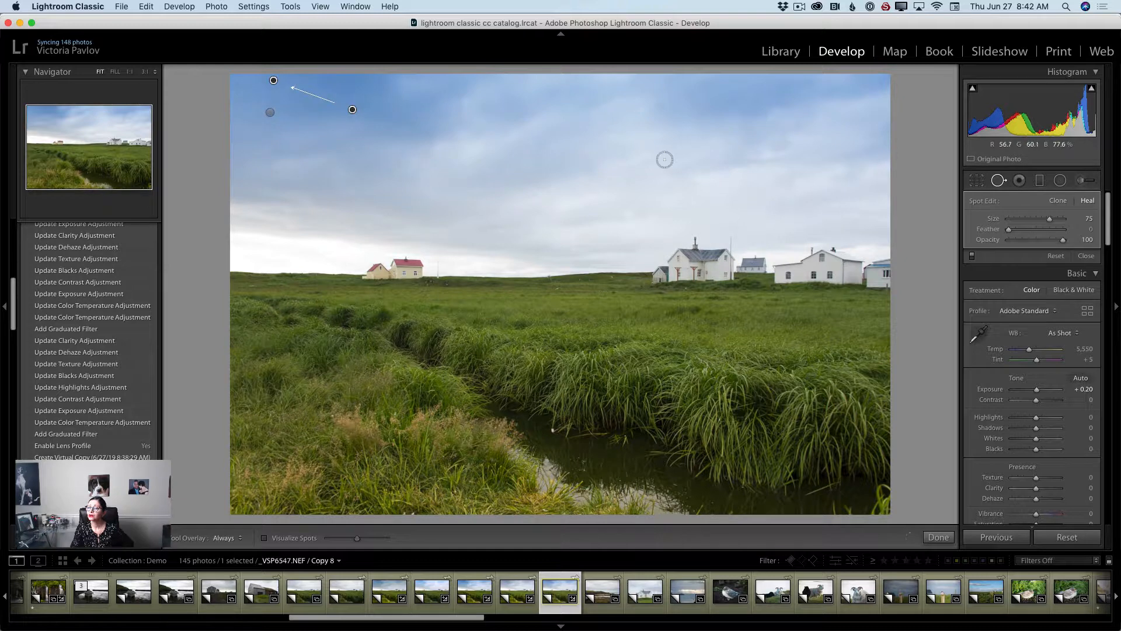
key(q)
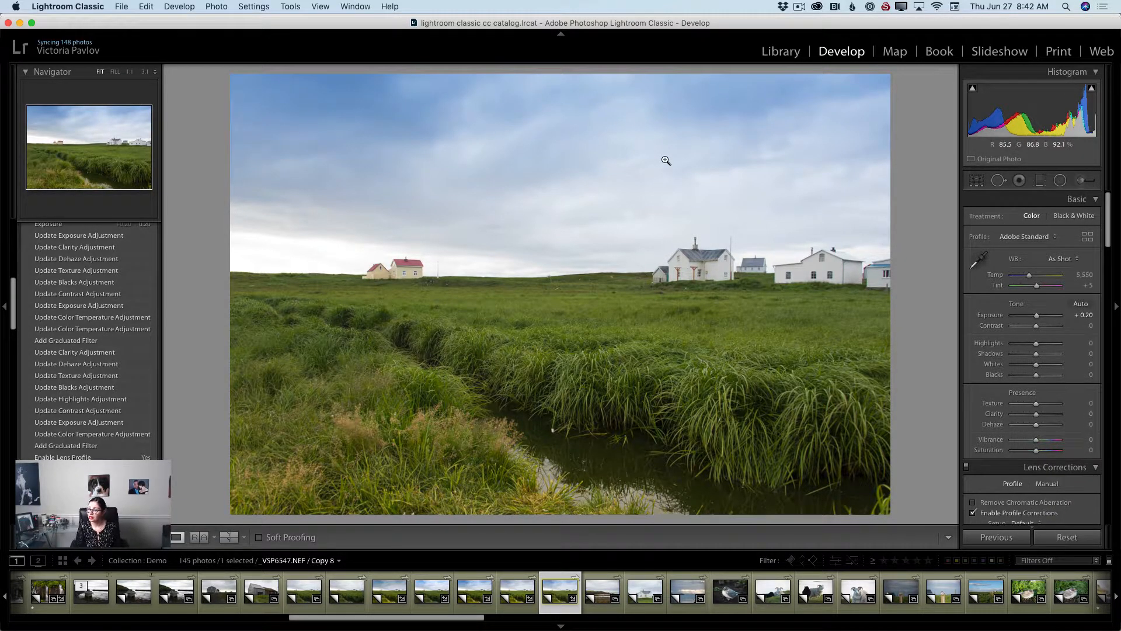
Compare the before and after views of the field photo edit.
click(229, 537)
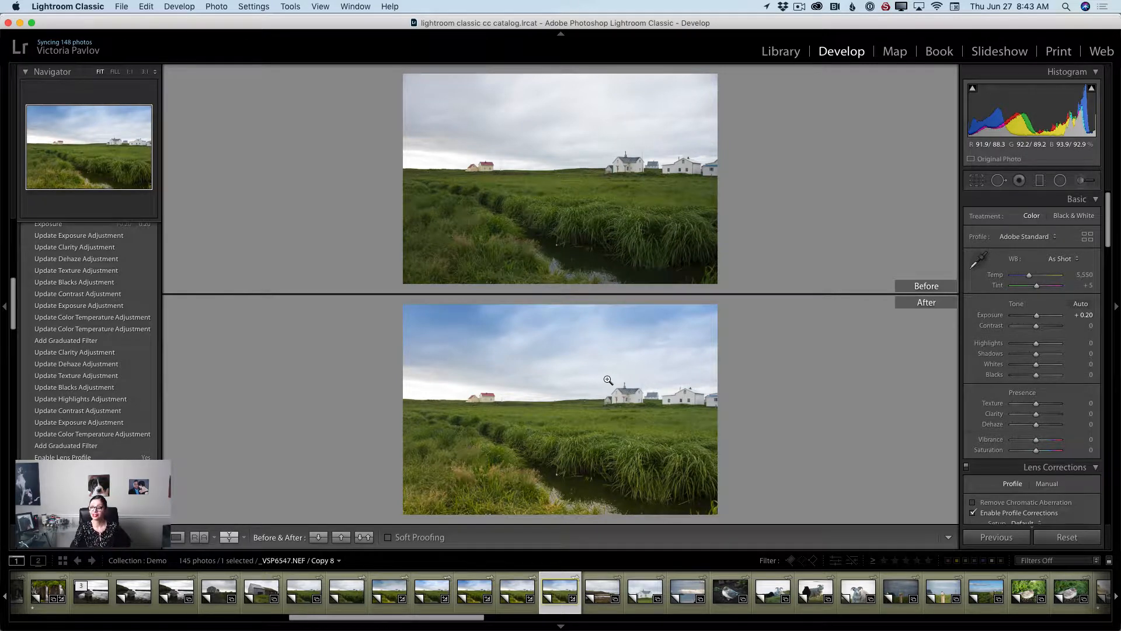
click(177, 536)
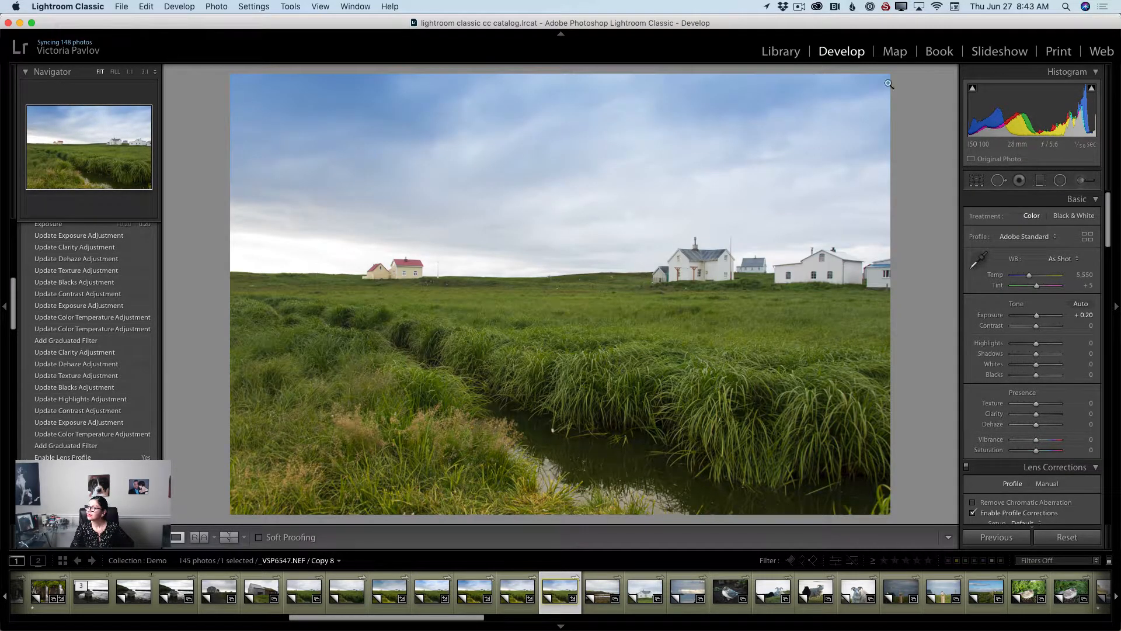
Select the mountain photo's virtual copy in the Library and open it in Develop.
click(777, 53)
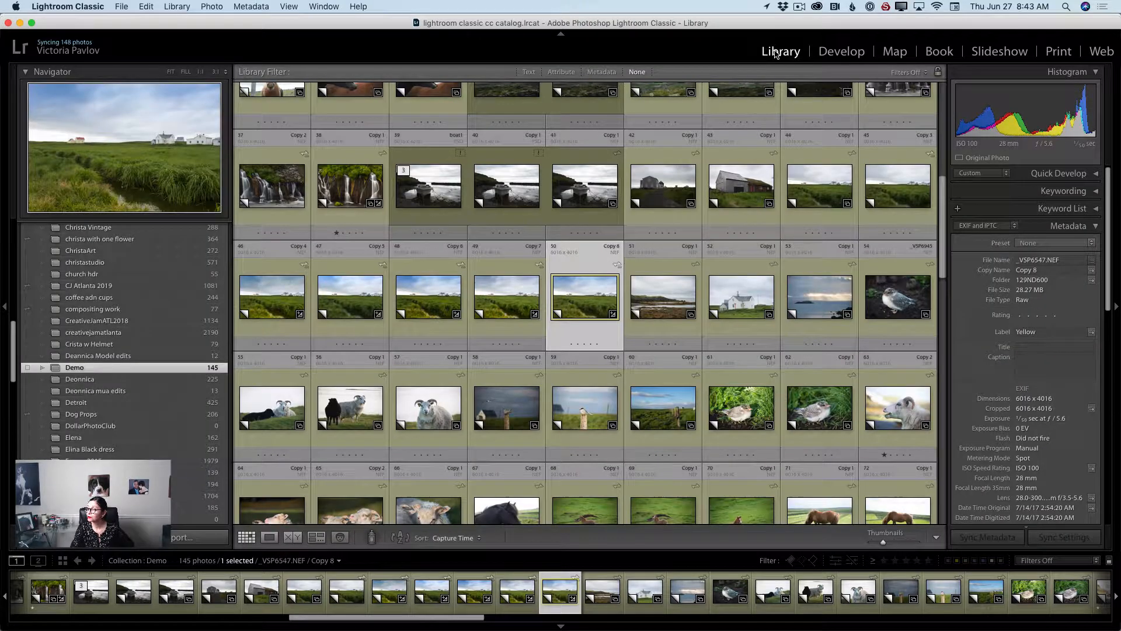
scroll(683, 199, up, 5)
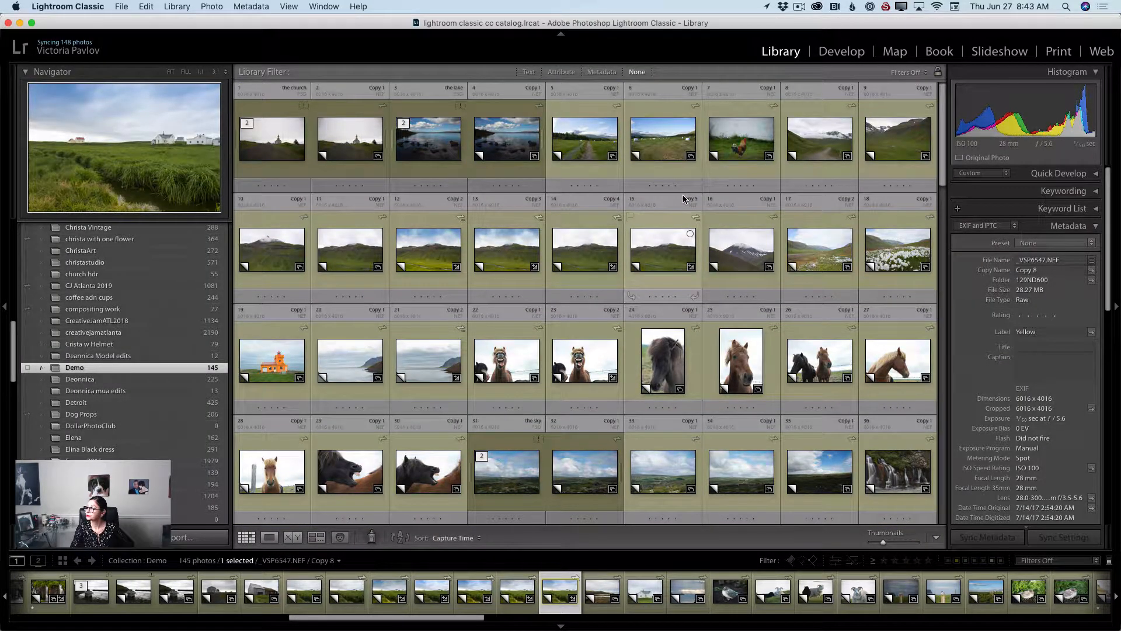
click(352, 257)
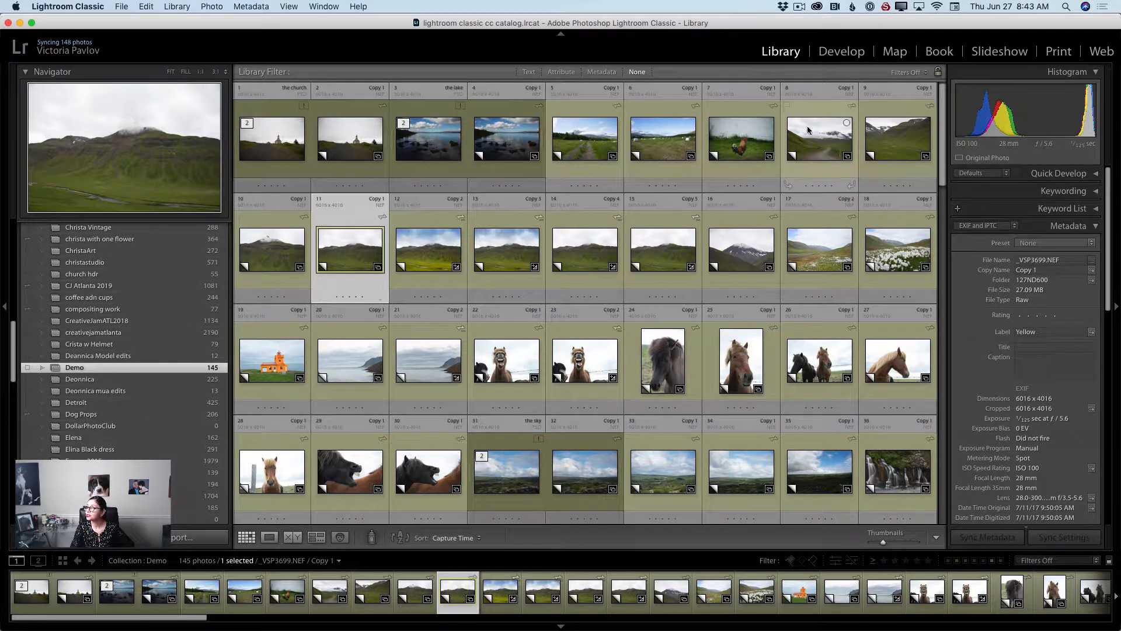
click(841, 52)
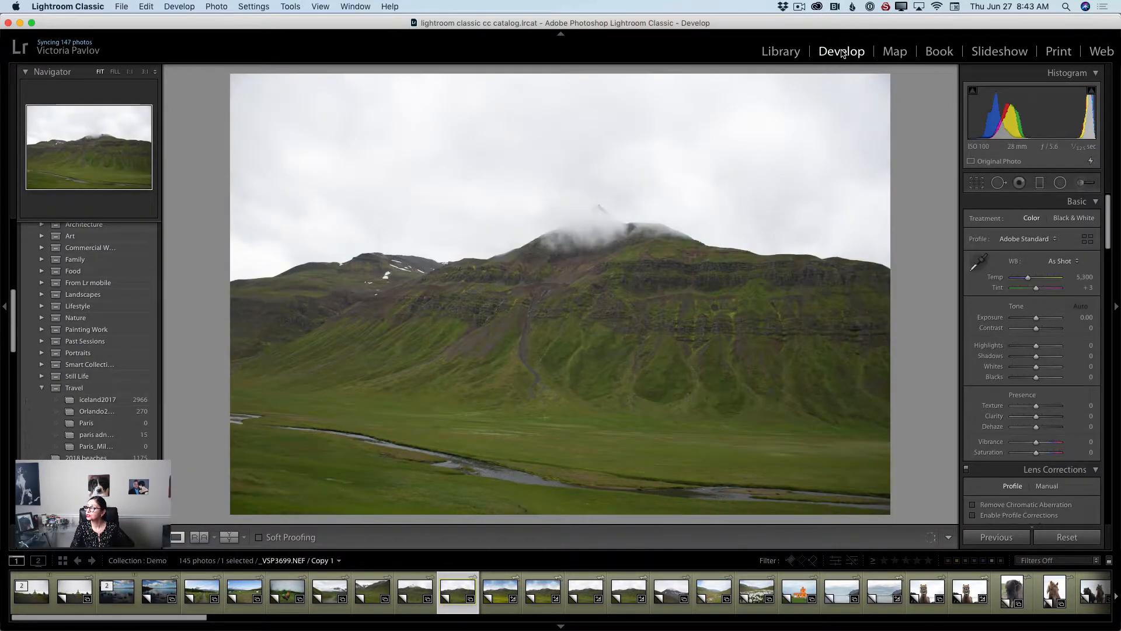
Enable lens profile corrections on the mountain photo.
scroll(1000, 430, down, 3)
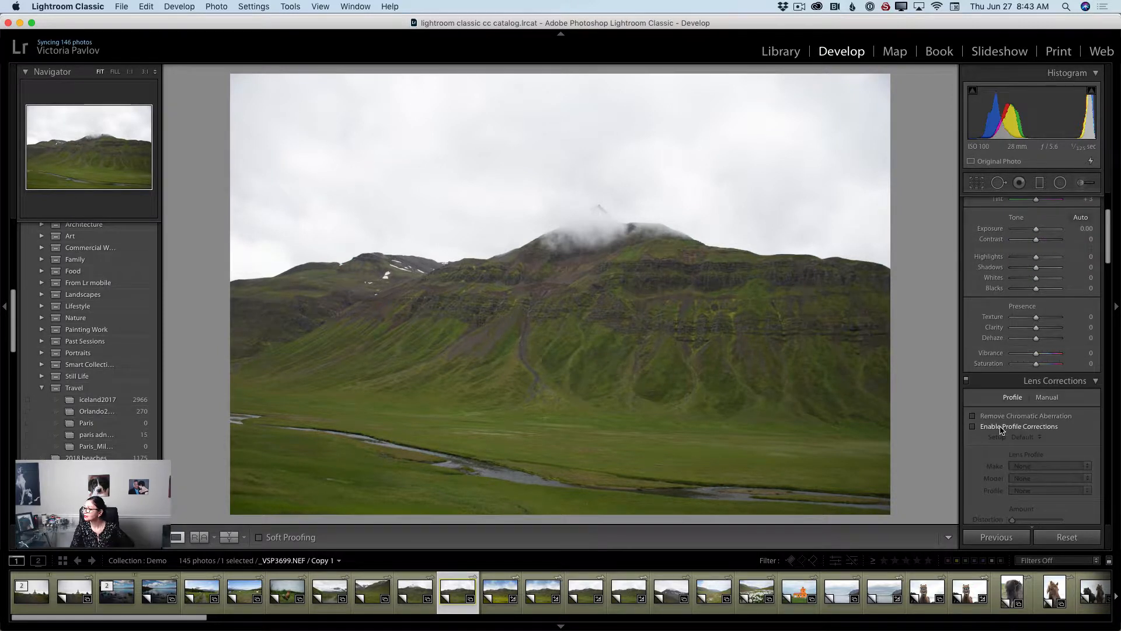
click(972, 427)
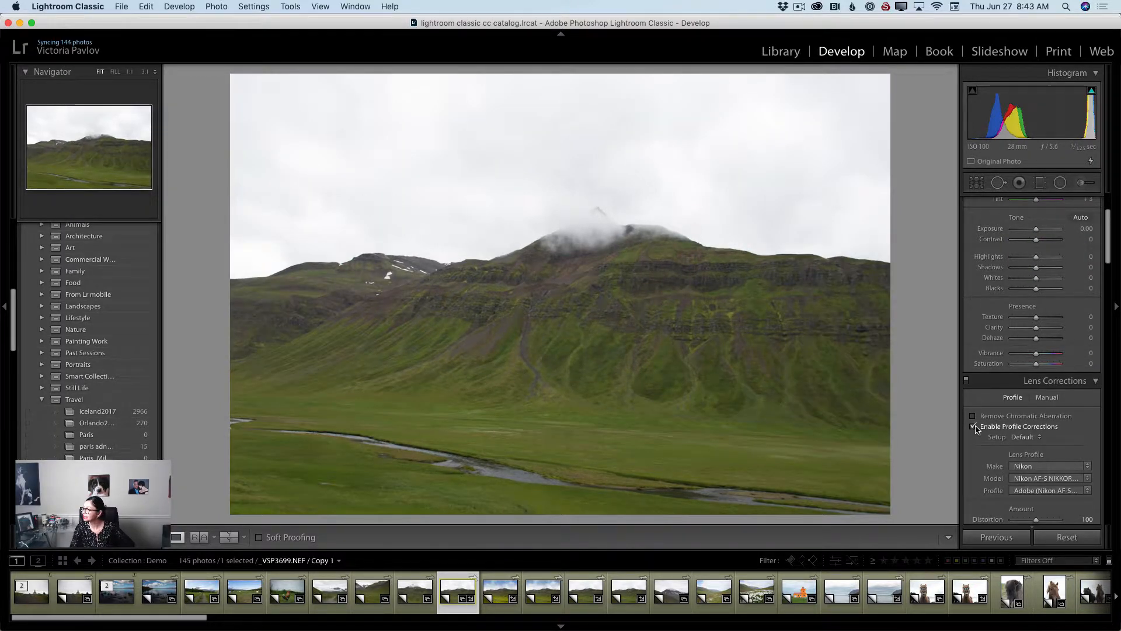
scroll(1014, 340, up, 3)
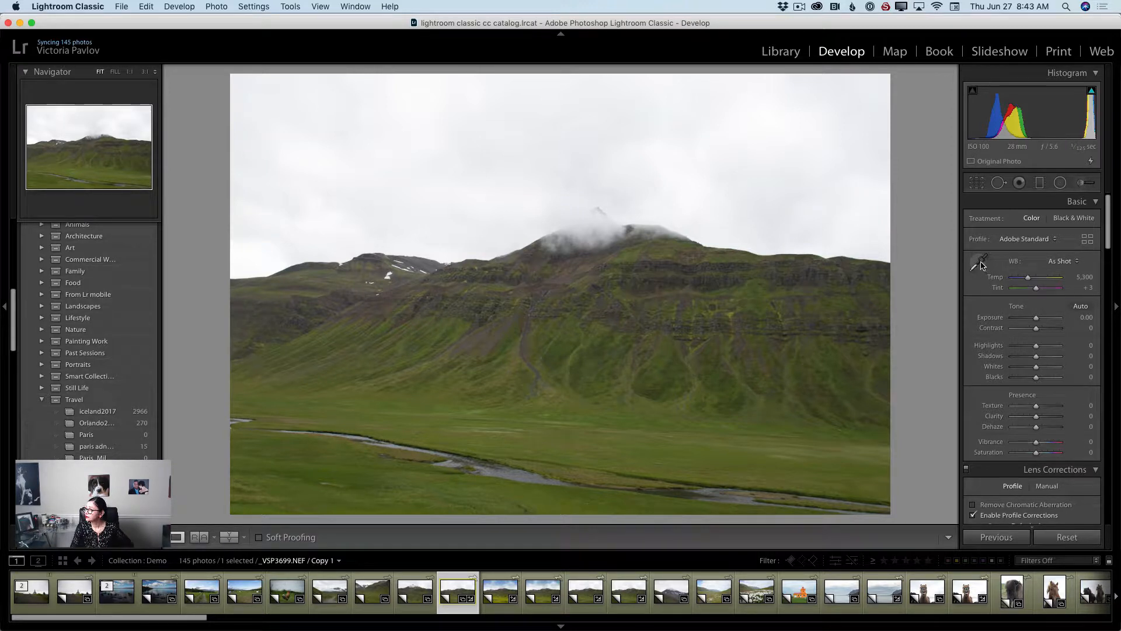
Draw a graduated filter on the mountain photo from the top edge down to about the mountain's shoulders, darkening the sky.
click(981, 266)
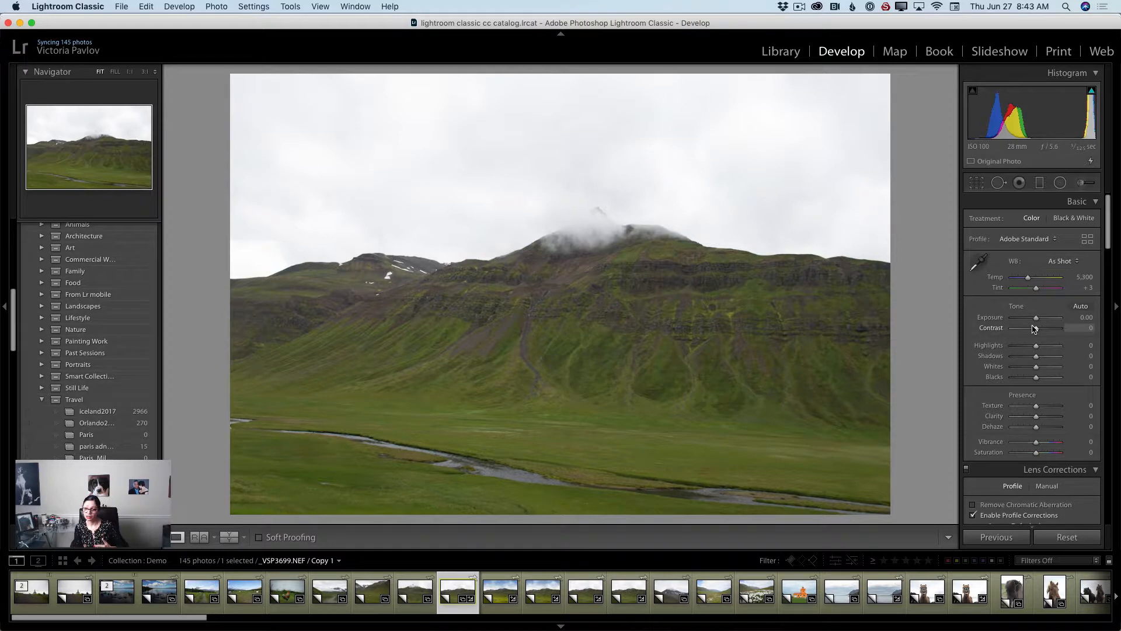
scroll(1035, 328, down, 1)
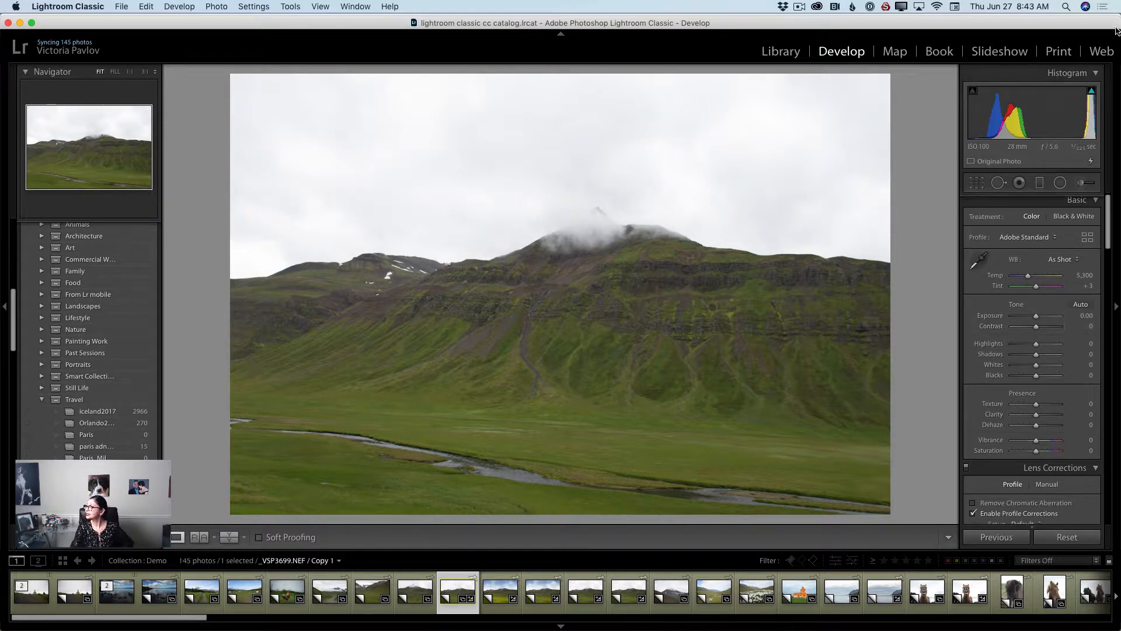
click(1038, 187)
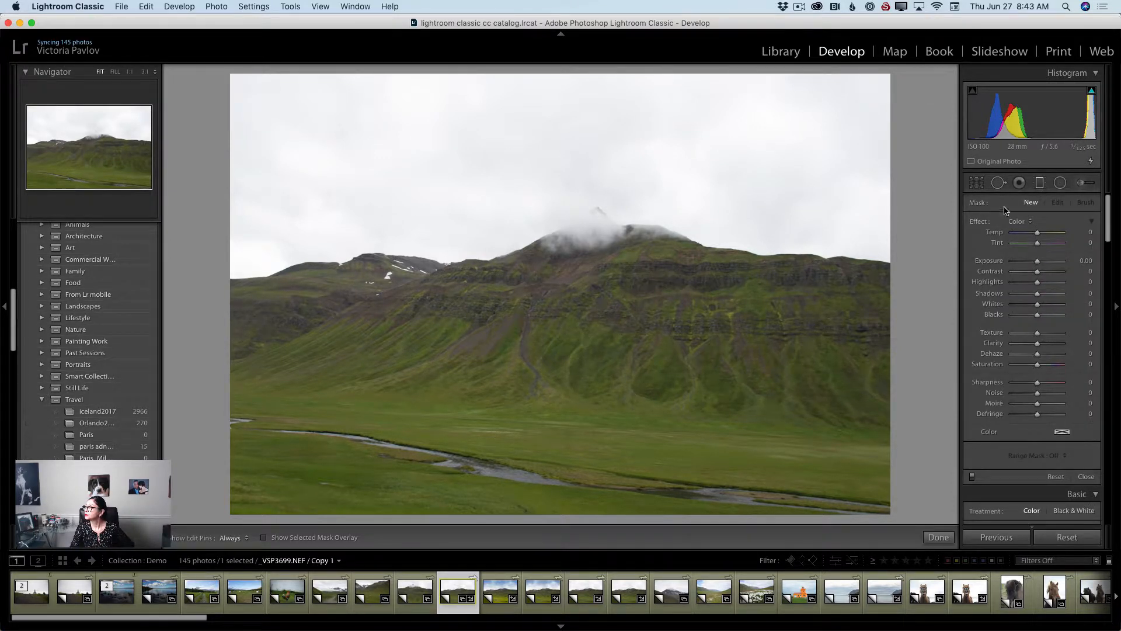
click(1030, 225)
click(1029, 222)
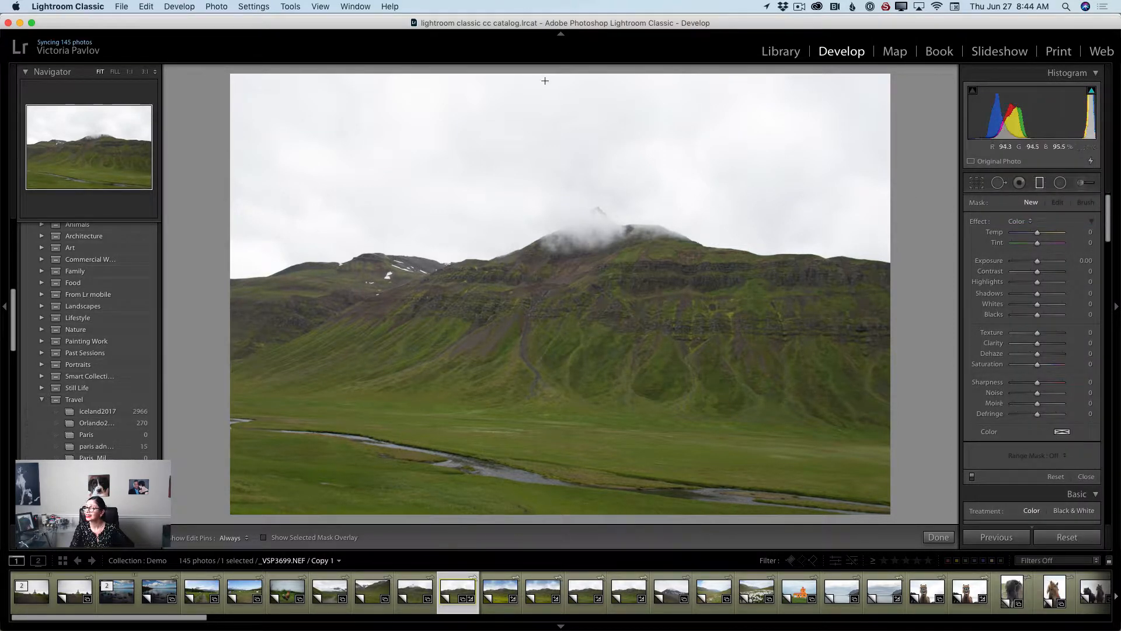
drag(543, 75, 545, 286)
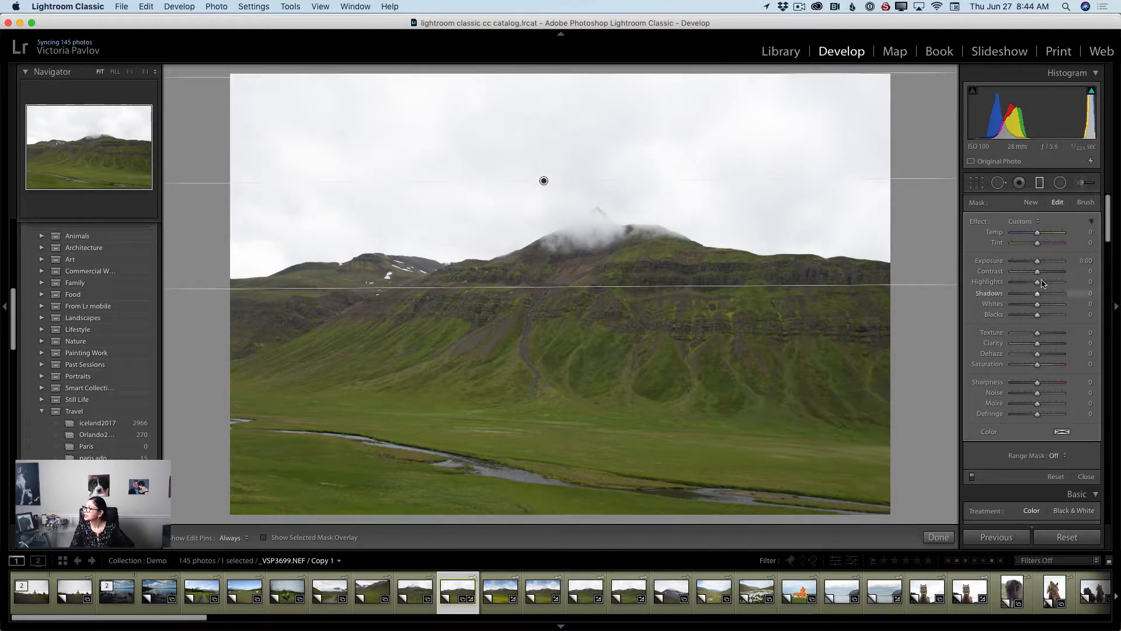
Set the sky filter's Temp to -64, Exposure to -1.17, Blacks to -27 and Texture to -35.
drag(1037, 234, 1030, 263)
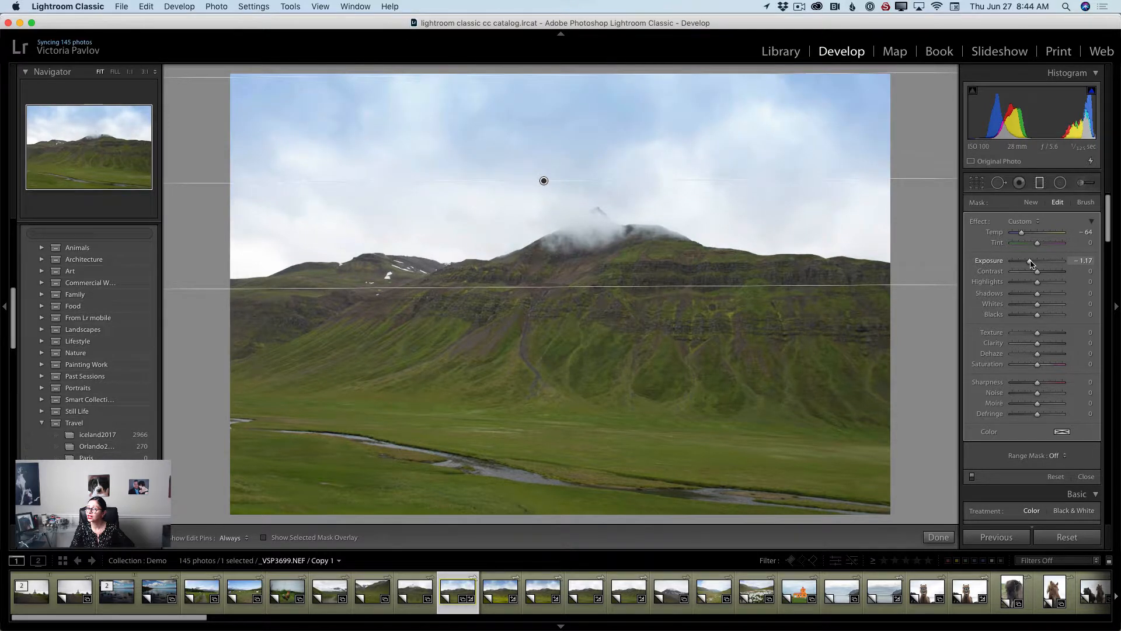
drag(1037, 316, 1030, 318)
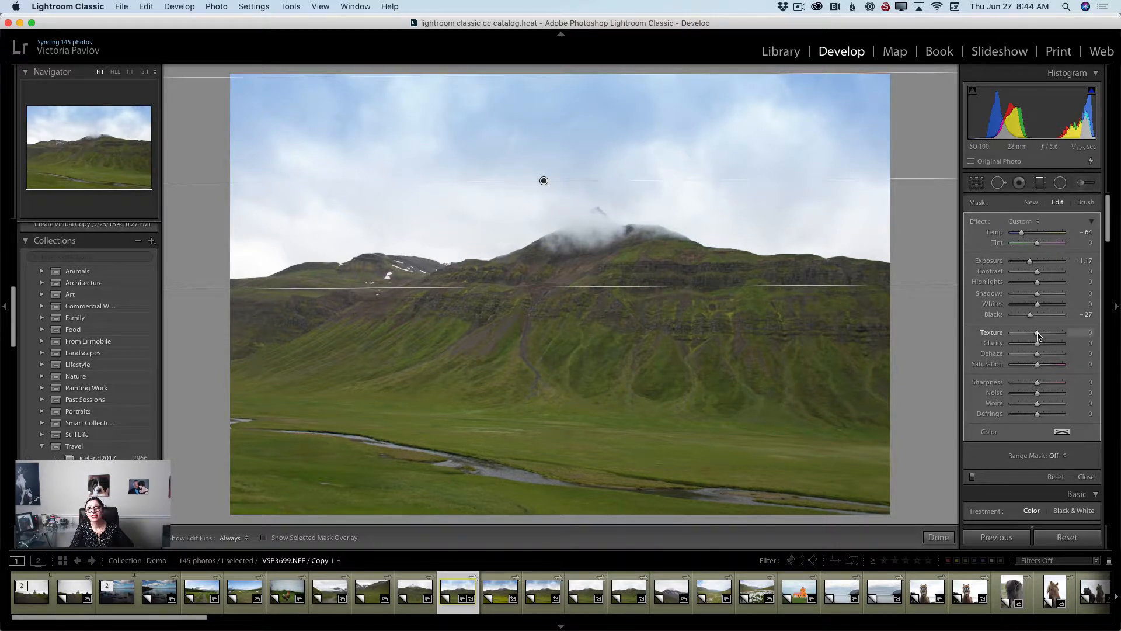
drag(1038, 335, 1030, 335)
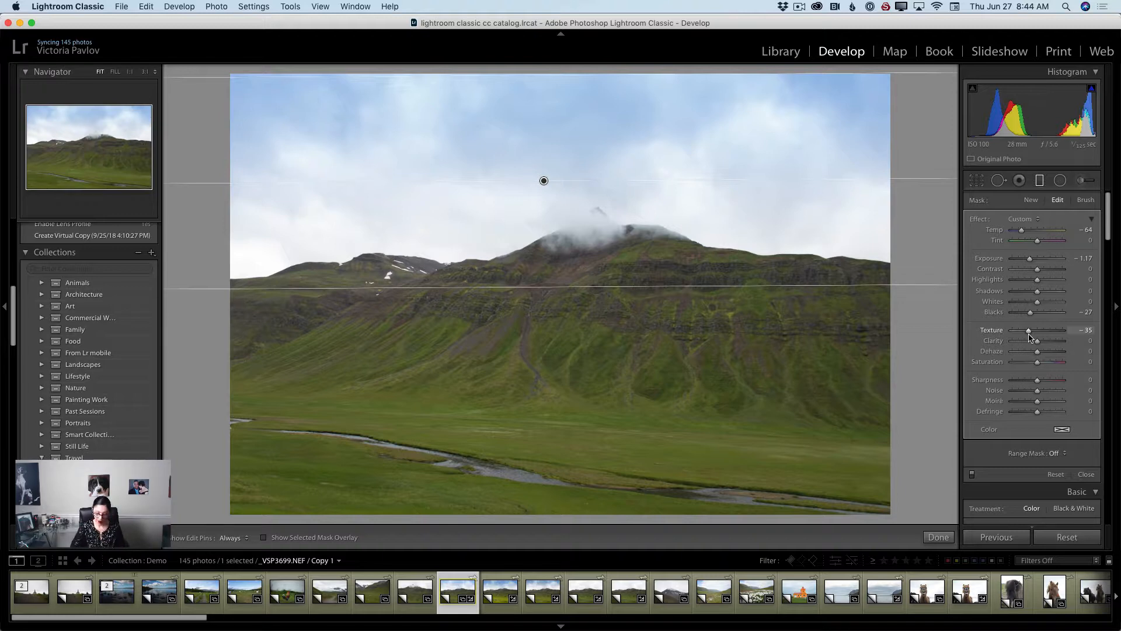
key(m)
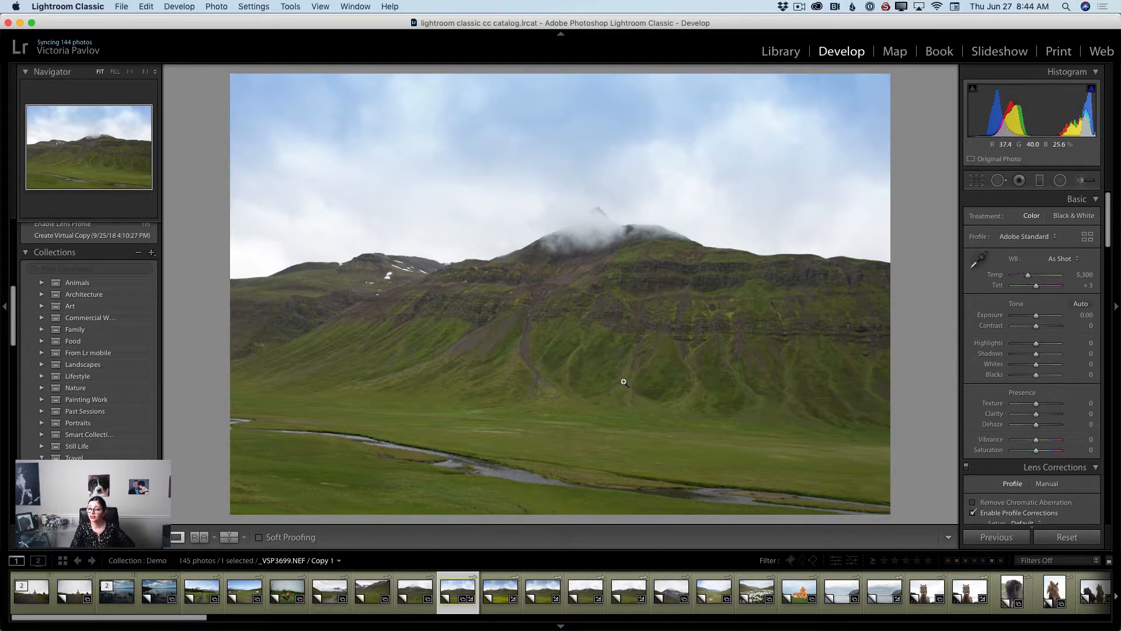
Draw a second graduated filter from the bottom edge up to about the mountain's base across the field.
click(1039, 180)
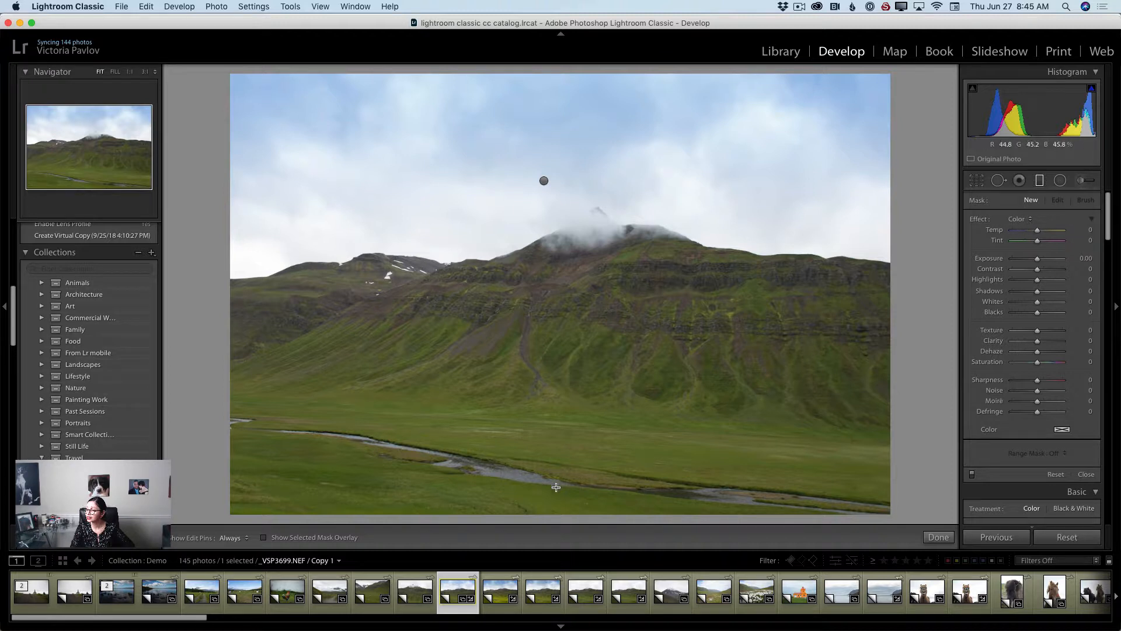
drag(550, 513, 549, 261)
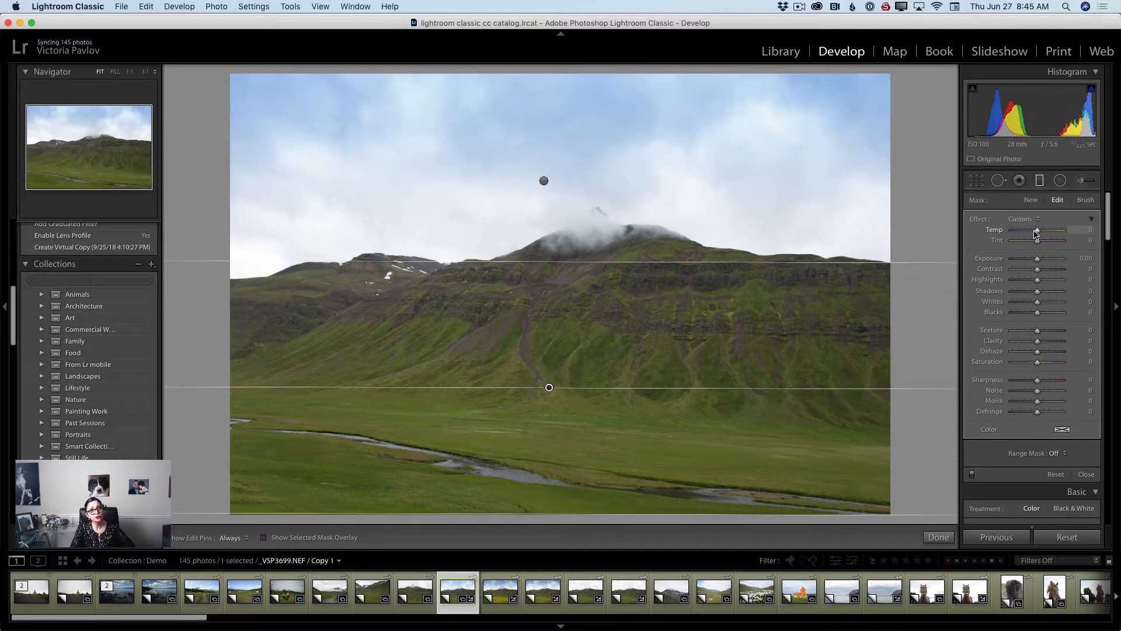
Set the field filter's Temp to 43, Exposure to 0.38, Blacks to -25 and Texture to 15.
mouse_move(1034, 233)
mouse_down()
mouse_move(1055, 233)
mouse_move(1044, 232)
mouse_up()
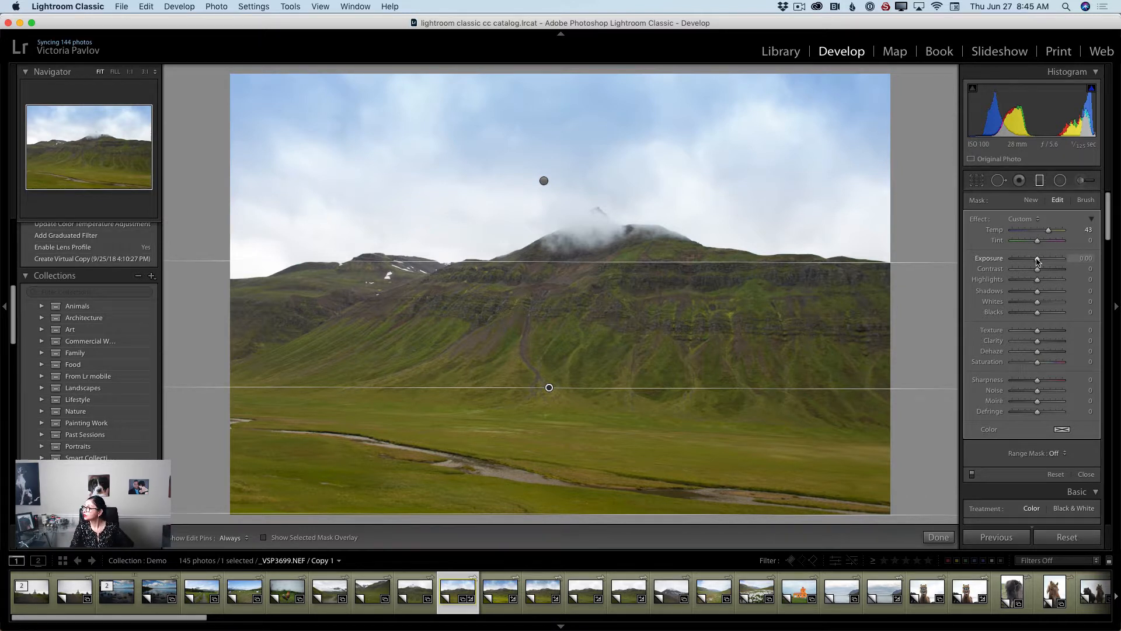
drag(1037, 260, 1040, 263)
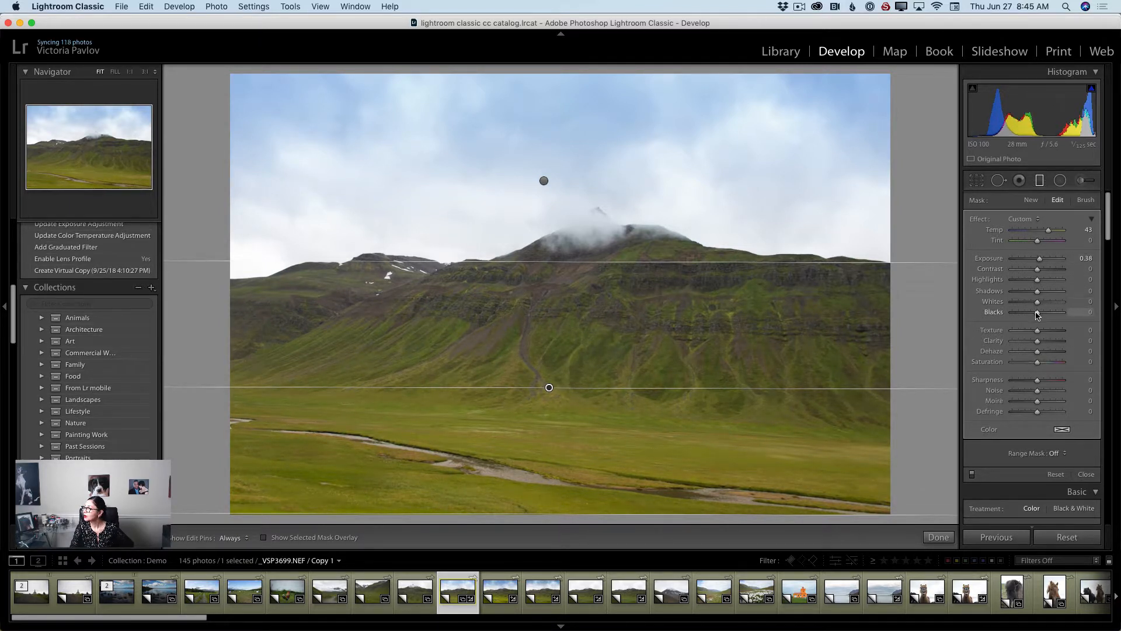
drag(1038, 314, 1031, 316)
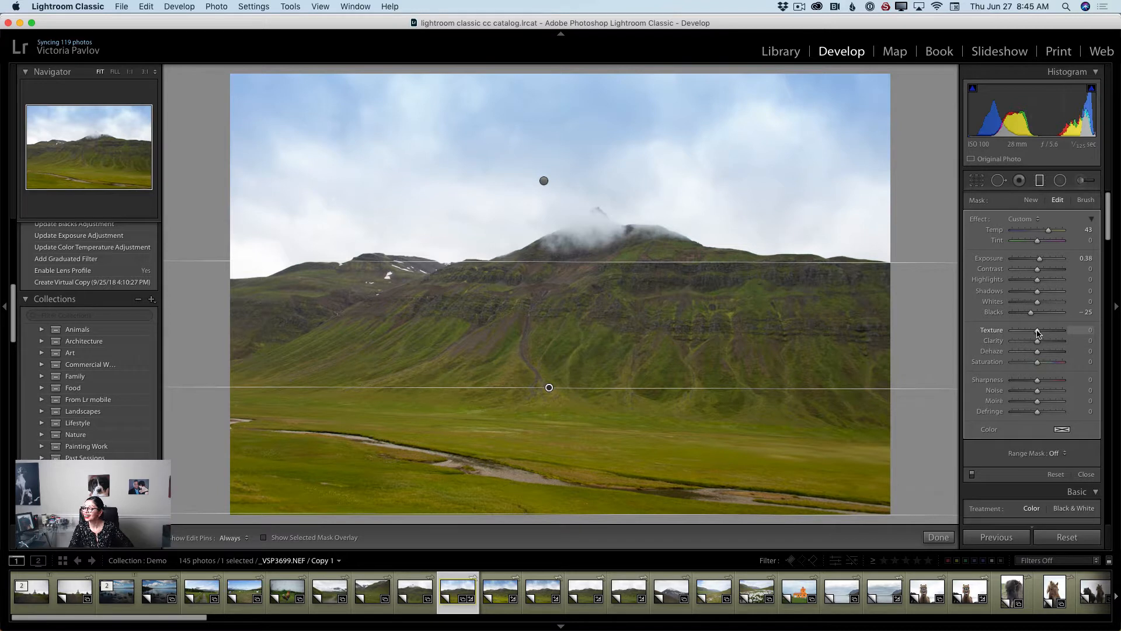
drag(1038, 333, 1041, 334)
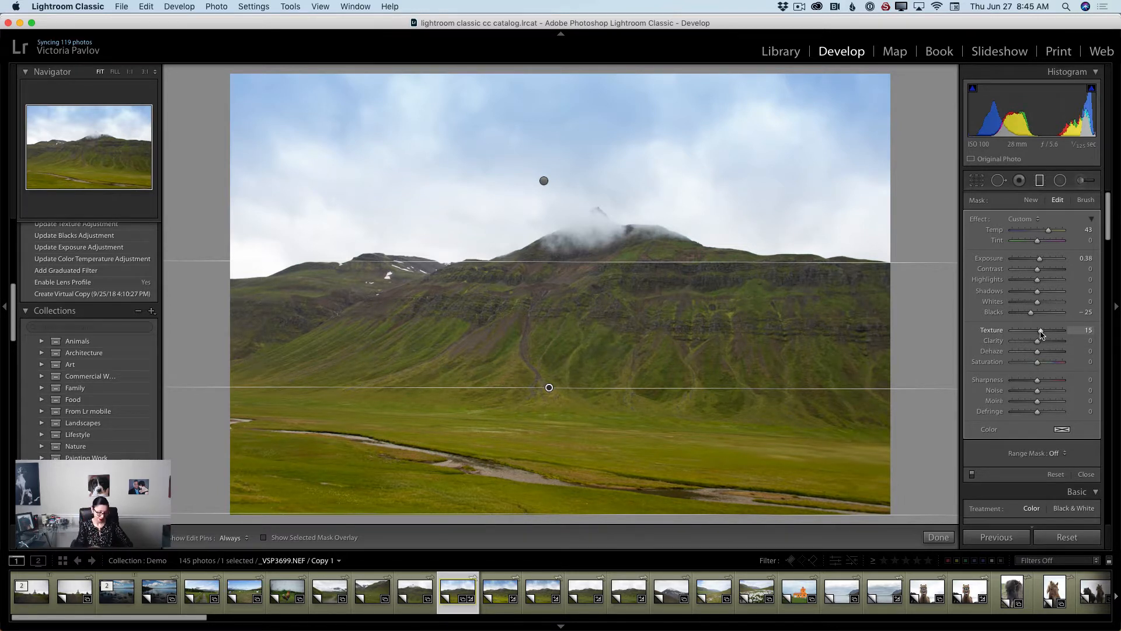
key(m)
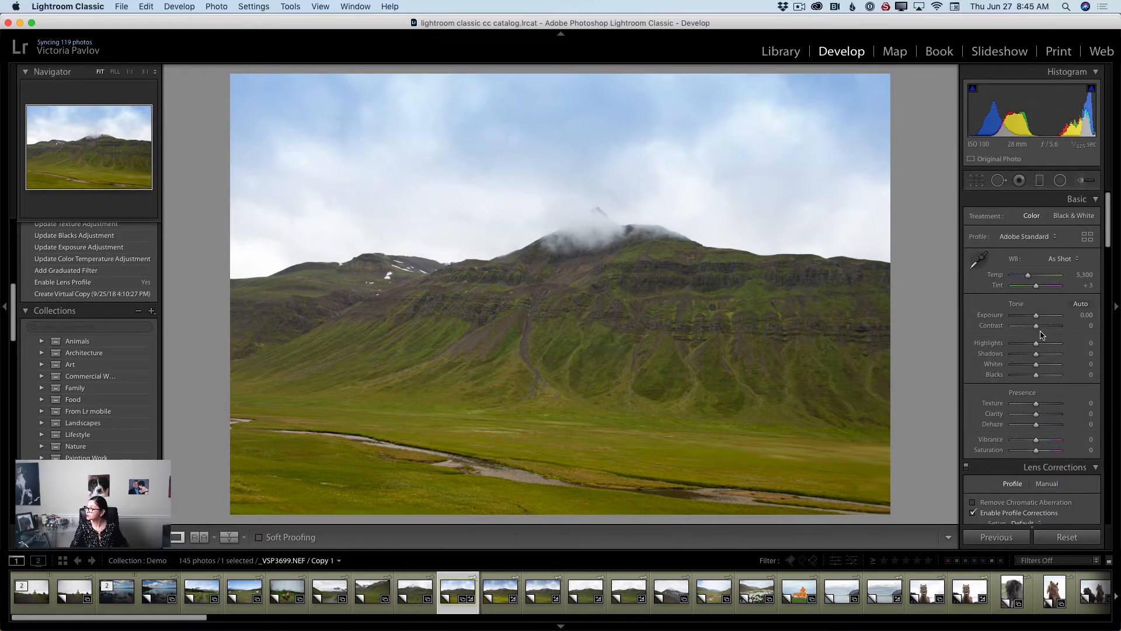
Set the overall exposure to +0.30 and compare the before and after views of the mountain photo.
drag(1035, 315, 1036, 318)
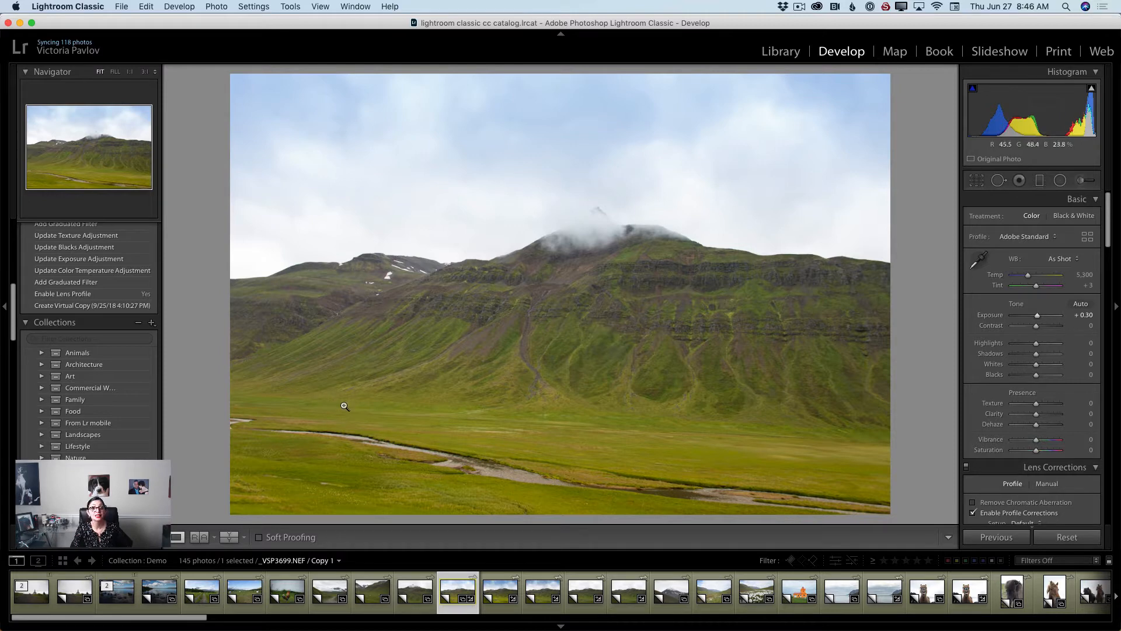
click(230, 537)
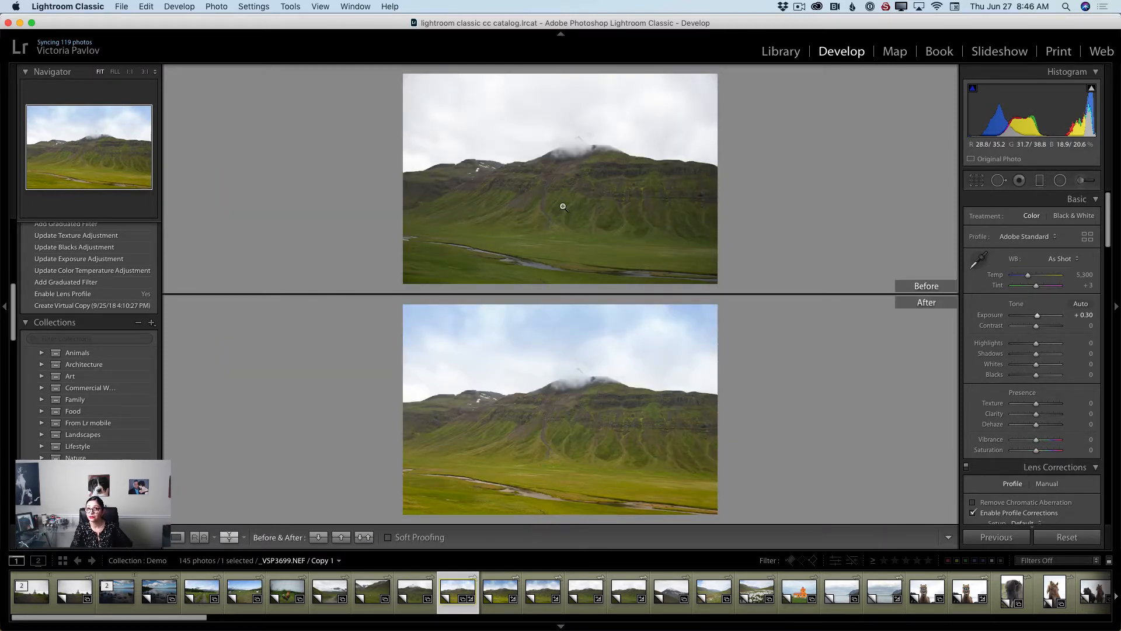
click(176, 537)
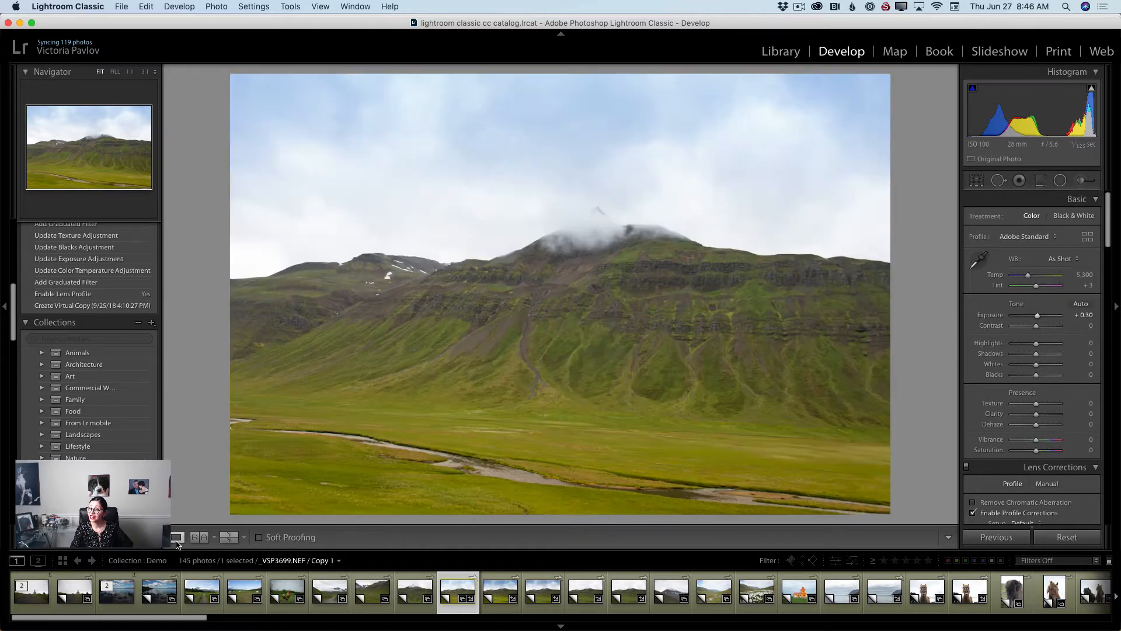